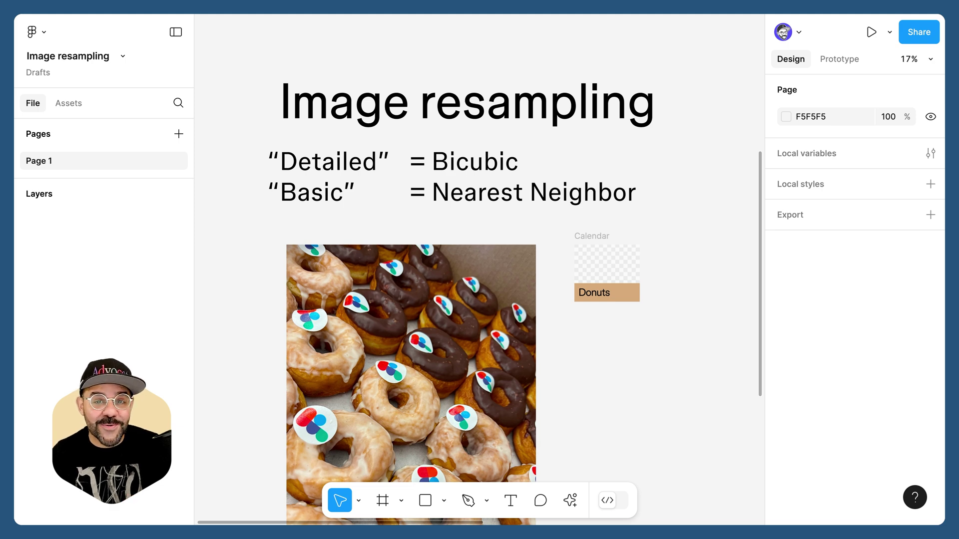
- Select the donut photo and copy its Image fill
{"action": "scroll", "coordinate": [567, 316], "scroll_direction": "down", "scroll_amount": 3}
{"action": "scroll", "coordinate": [550, 310], "scroll_direction": "up", "scroll_amount": 2}
{"action": "scroll", "coordinate": [612, 306], "scroll_direction": "up", "scroll_amount": 2}
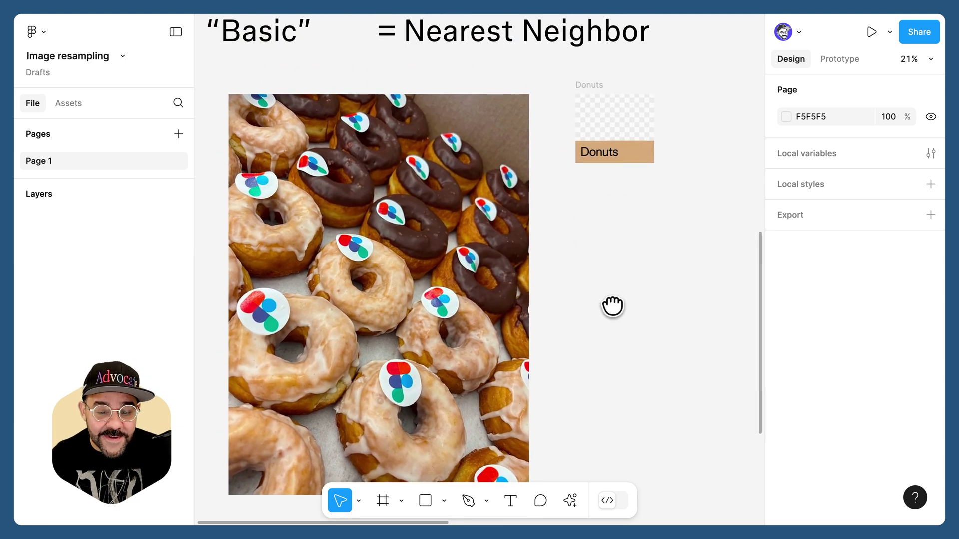
{"action": "left_click_drag", "start_coordinate": [612, 306], "coordinate": [604, 274]}
{"action": "left_click", "coordinate": [428, 269]}
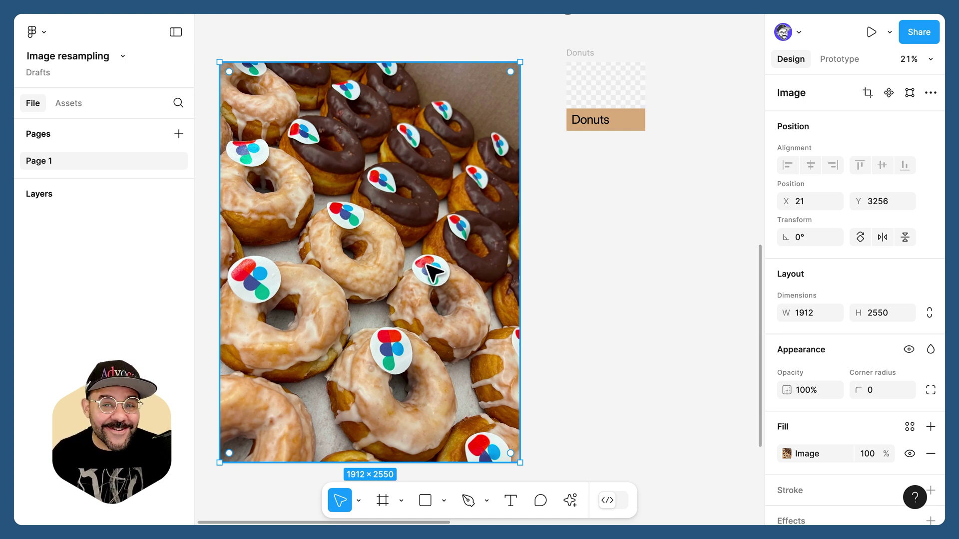
{"action": "left_click", "coordinate": [583, 54]}
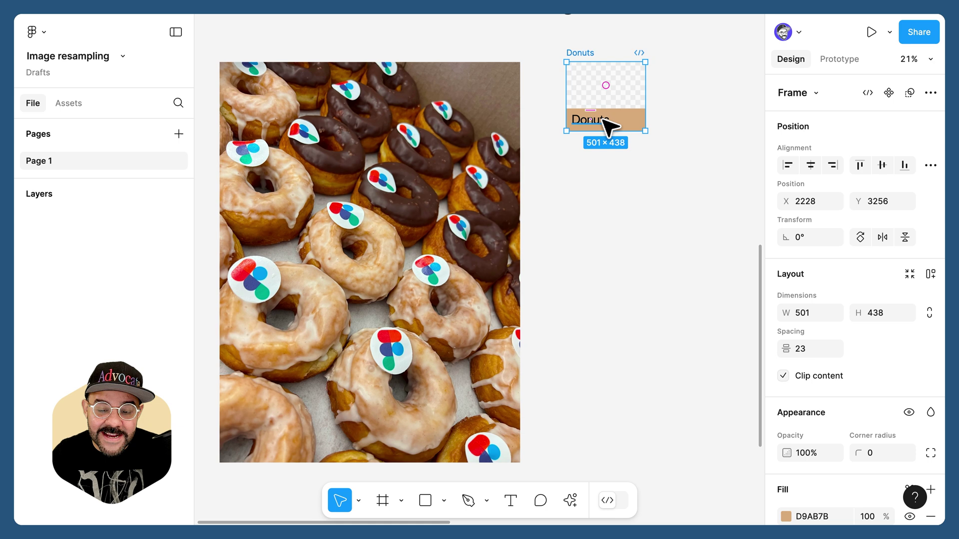
{"action": "left_click", "coordinate": [468, 135]}
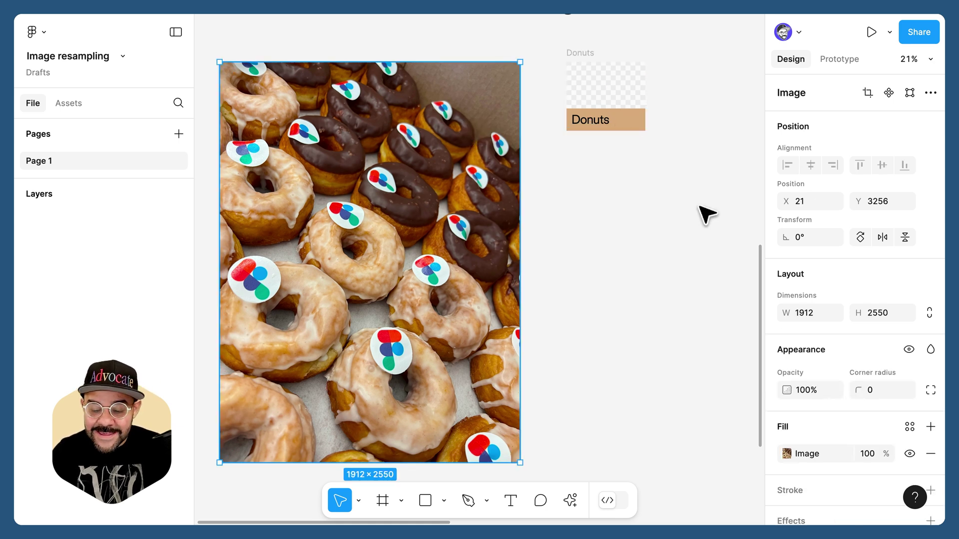
{"action": "scroll", "coordinate": [784, 271], "scroll_direction": "down", "scroll_amount": 3}
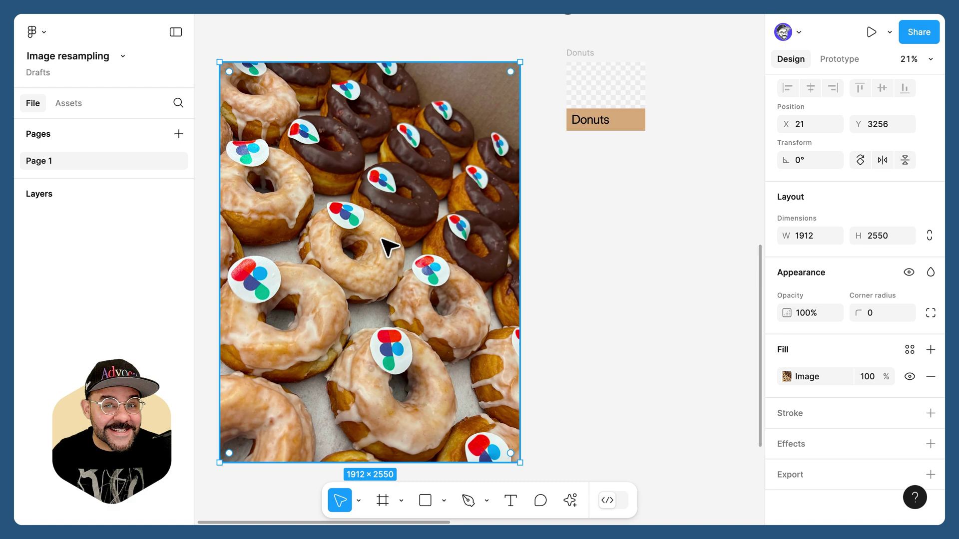
{"action": "left_click", "coordinate": [771, 377]}
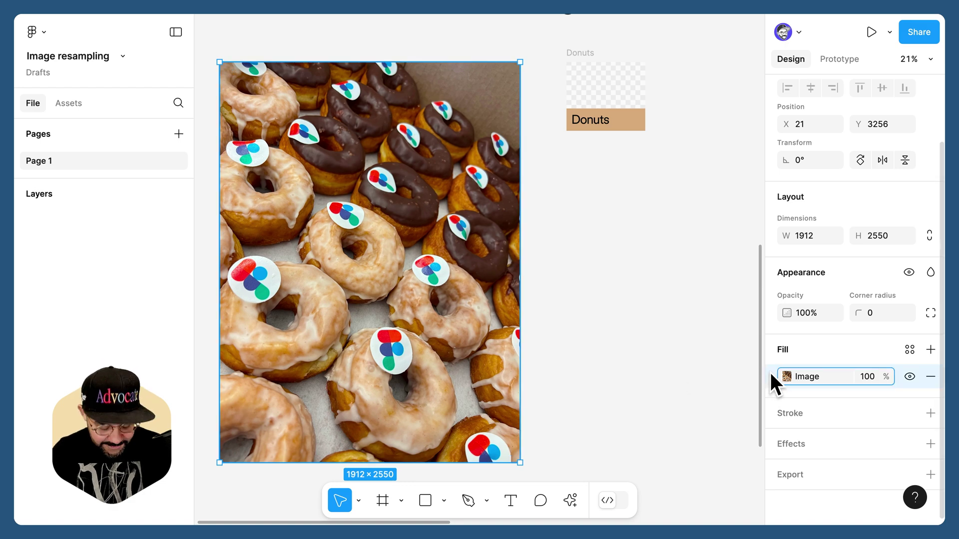
- Paste the donut fill into the Donuts frame's empty 501 × 296 image area, then zoom in on the frame
{"action": "left_click", "coordinate": [618, 94]}
{"action": "key", "text": "shift+2"}
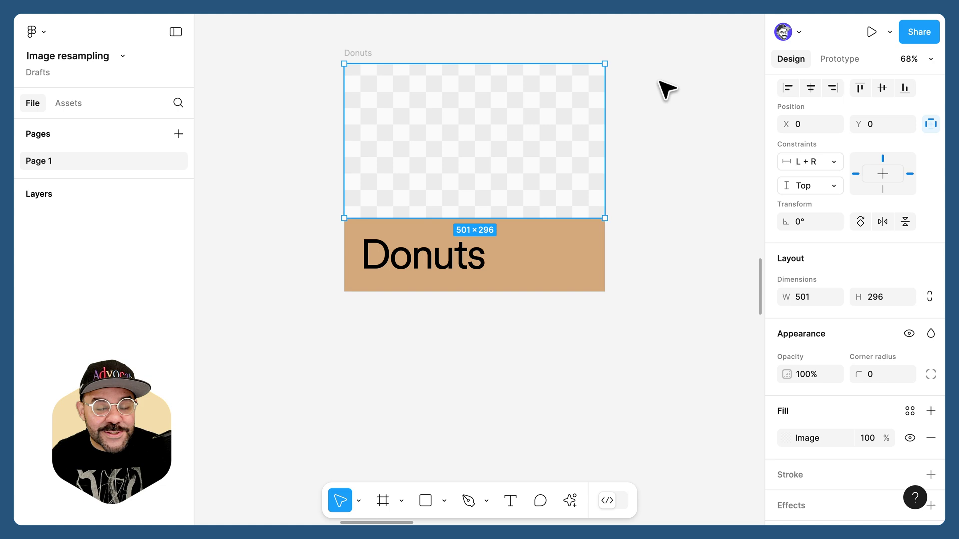
{"action": "key", "text": "ctrl+v"}
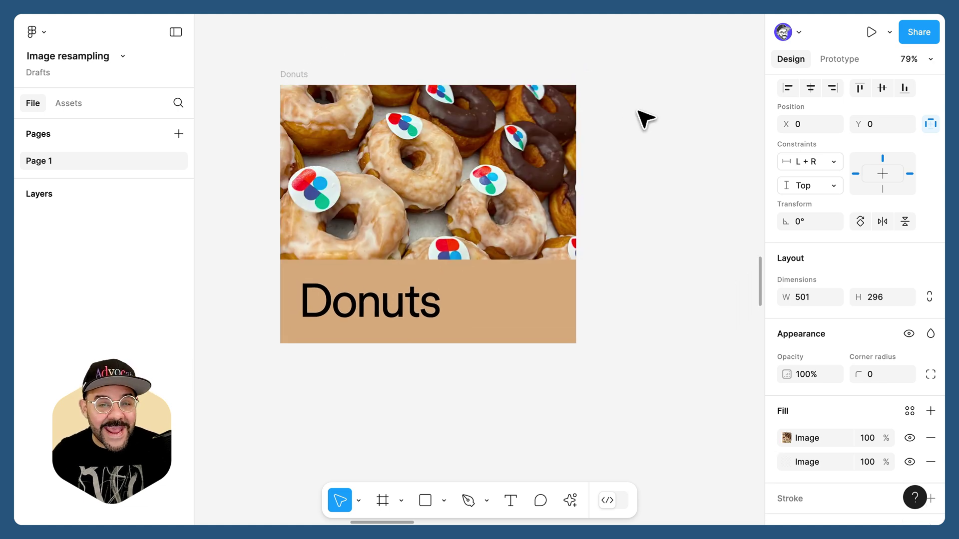
{"action": "key", "text": "shift+1"}
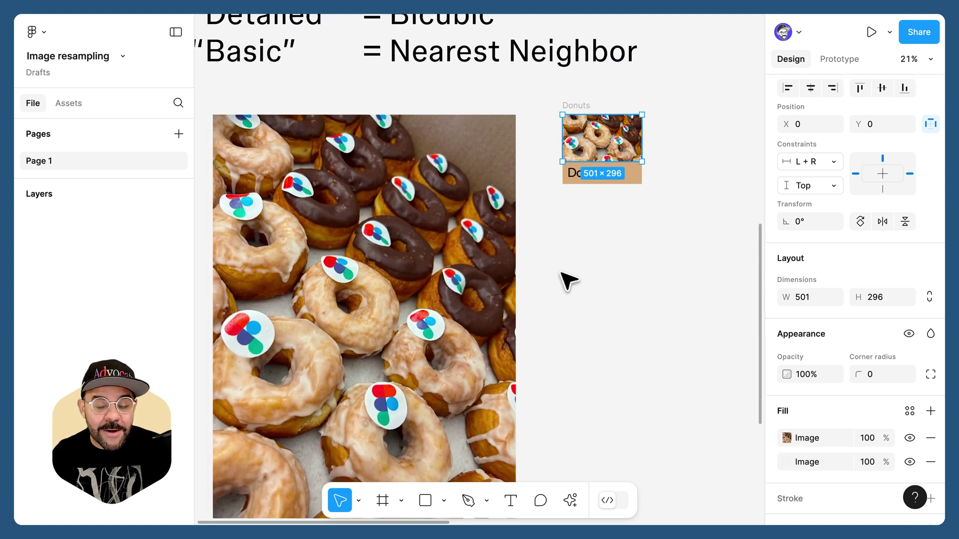
{"action": "scroll", "coordinate": [649, 179], "scroll_direction": "up", "scroll_amount": 5}
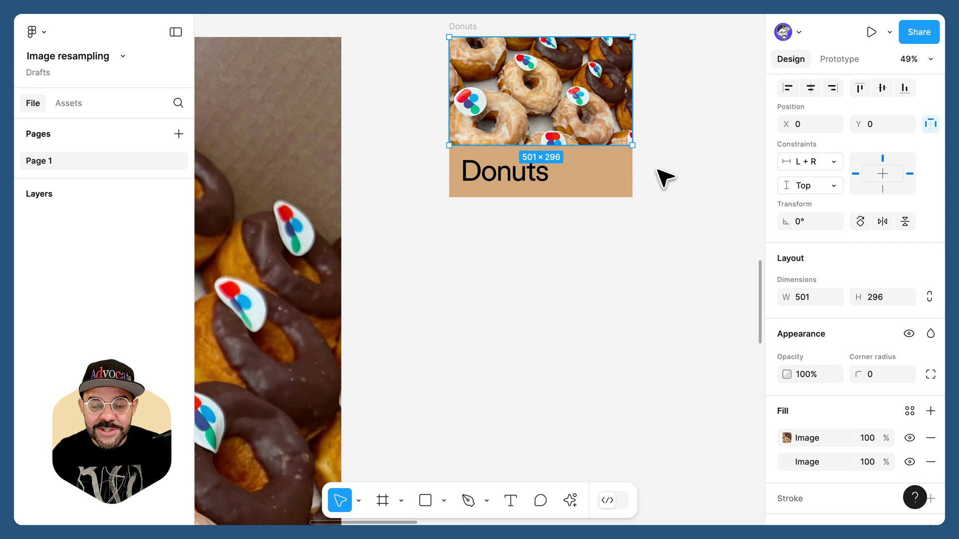
{"action": "left_click_drag", "start_coordinate": [665, 178], "coordinate": [568, 196]}
{"action": "scroll", "coordinate": [595, 189], "scroll_direction": "up", "scroll_amount": 3}
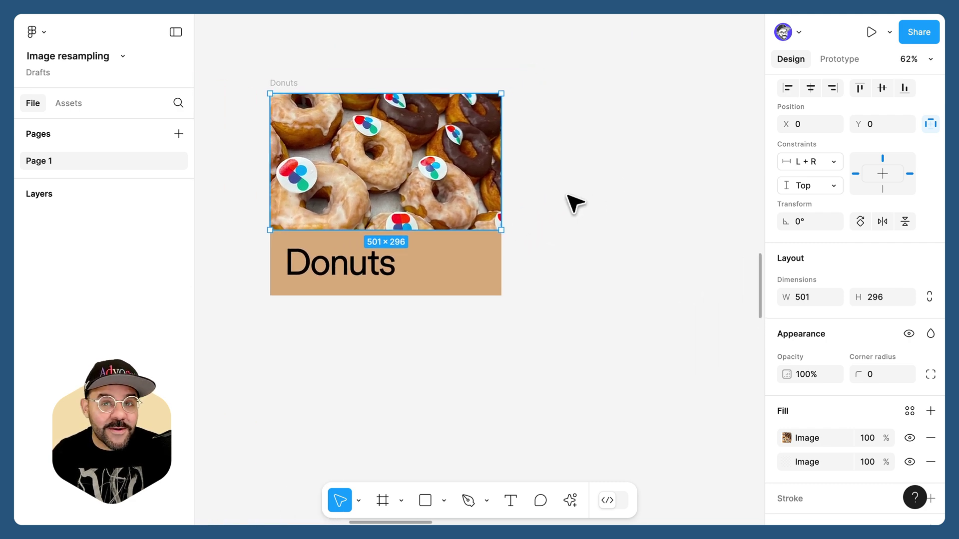
{"action": "left_click", "coordinate": [568, 196]}
{"action": "left_click", "coordinate": [293, 83]}
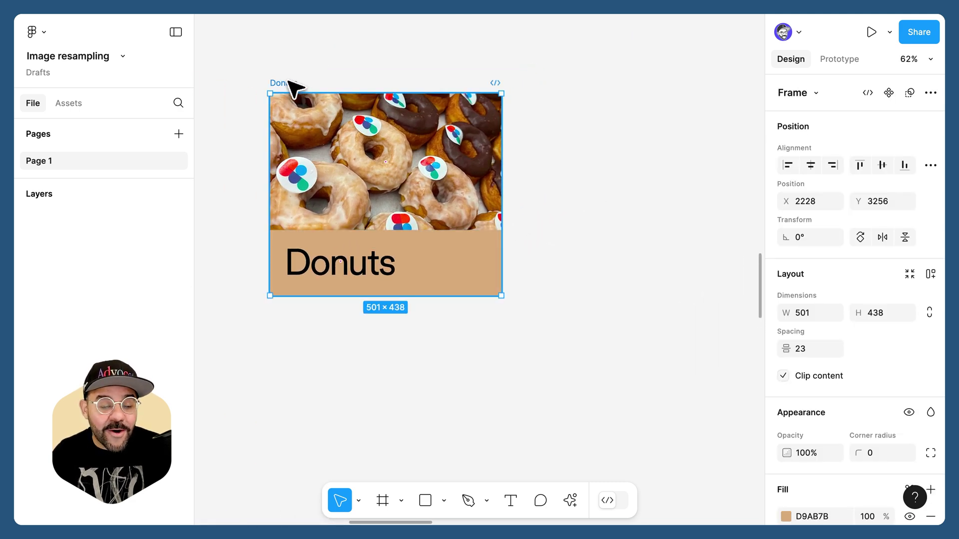
{"action": "scroll", "coordinate": [798, 259], "scroll_direction": "down", "scroll_amount": 5}
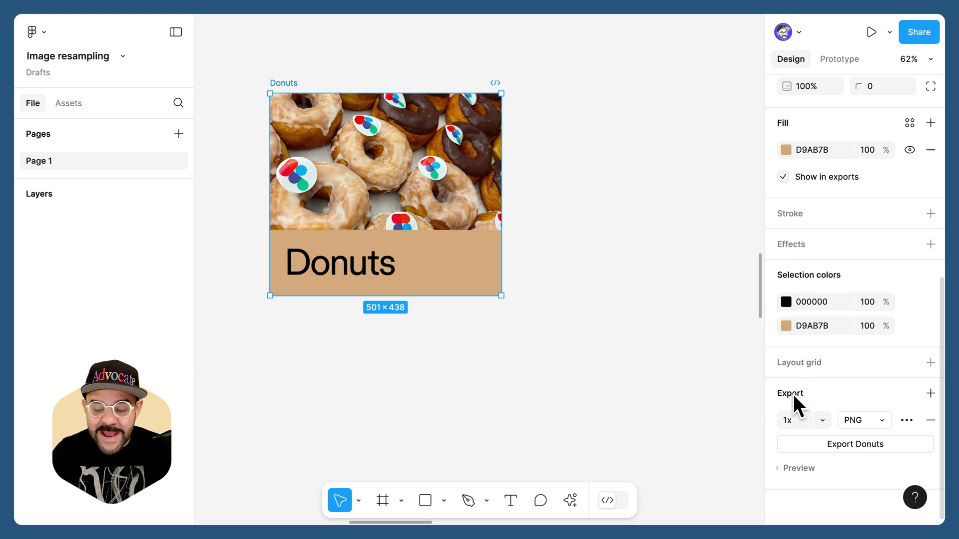
{"action": "left_click", "coordinate": [907, 420]}
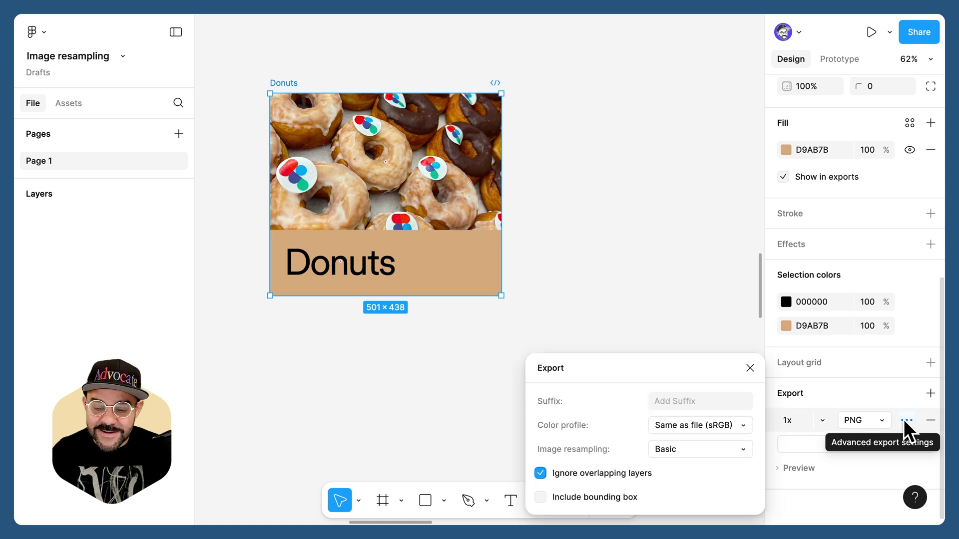
{"action": "left_click_drag", "start_coordinate": [636, 373], "coordinate": [640, 178]}
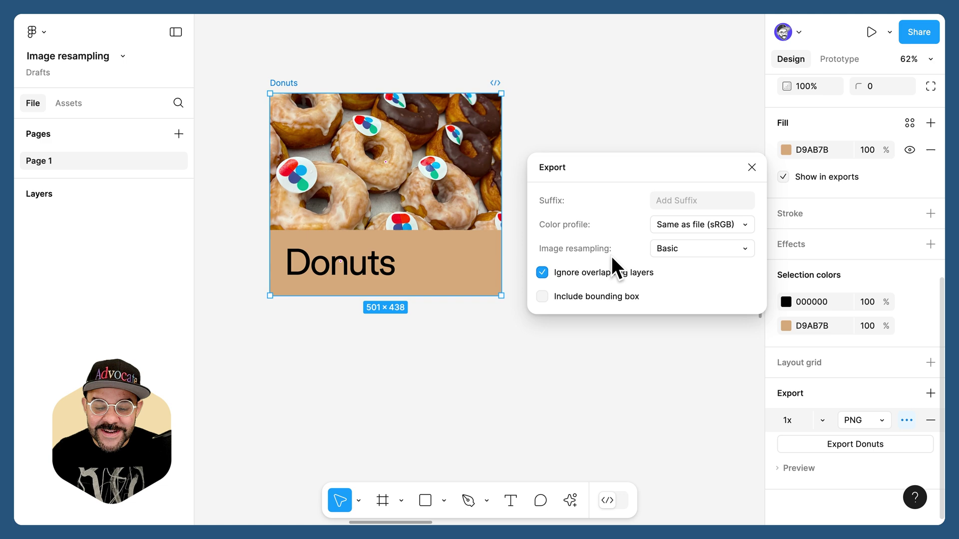
{"action": "left_click", "coordinate": [685, 251]}
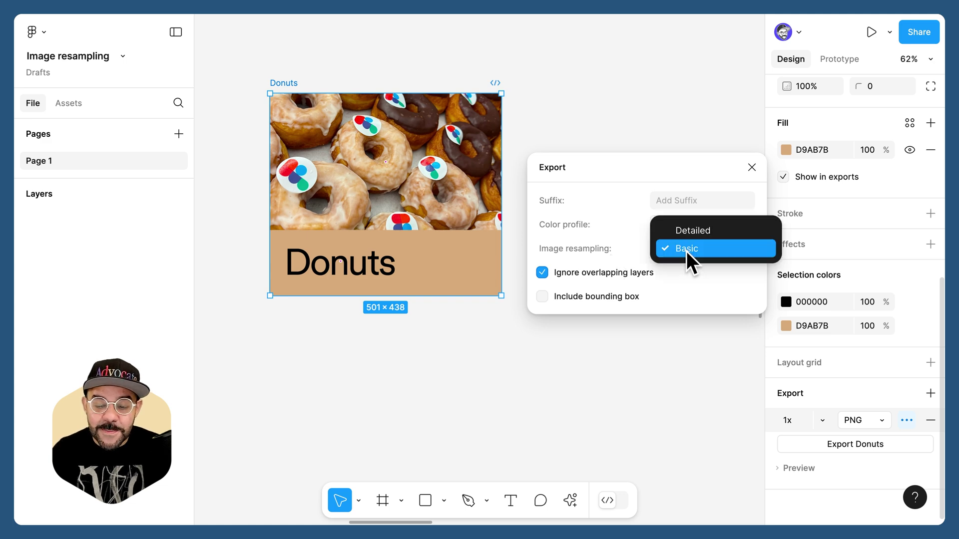
{"action": "left_click", "coordinate": [696, 235]}
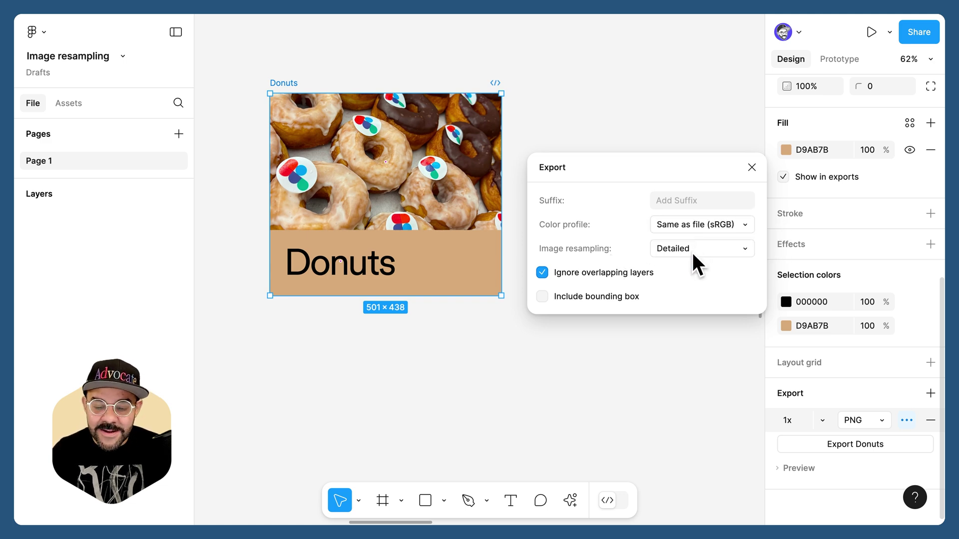
{"action": "left_click", "coordinate": [678, 201]}
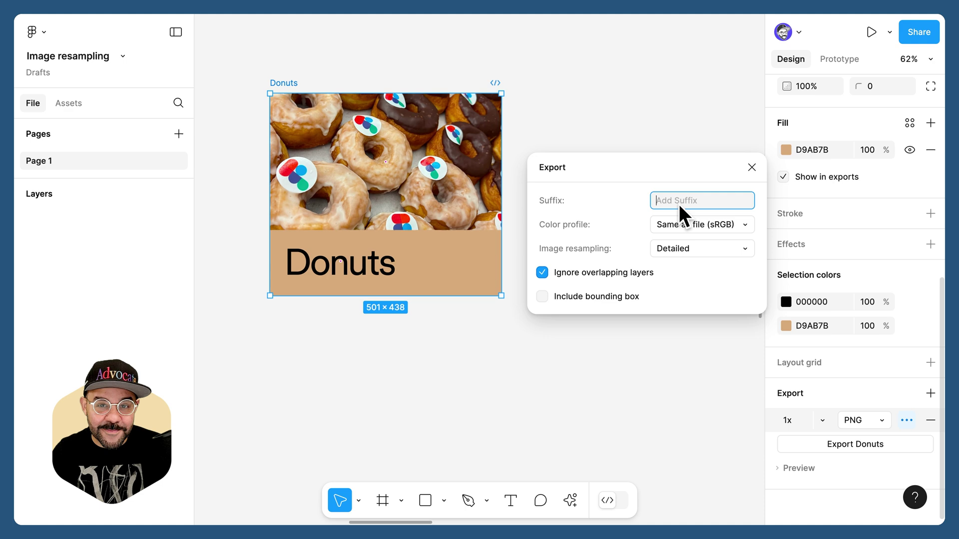
{"action": "type", "text": "@1x"}
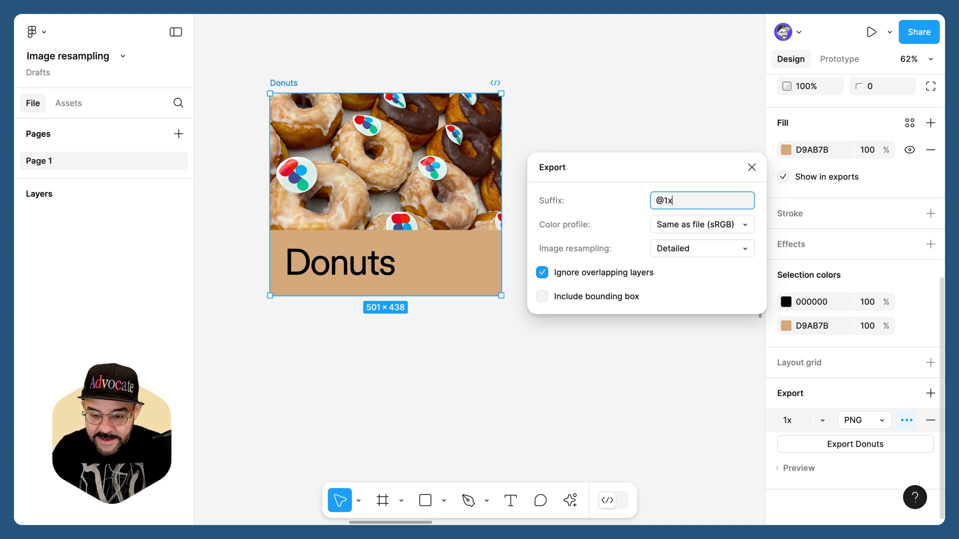
{"action": "type", "text": "_detailed"}
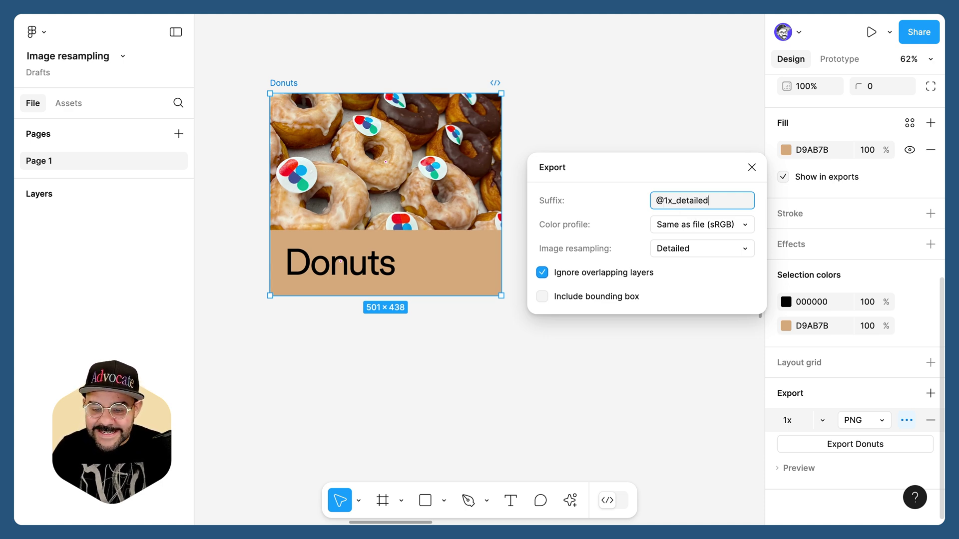
- Add a second 1x export size to the Donuts frame
{"action": "left_click", "coordinate": [751, 168]}
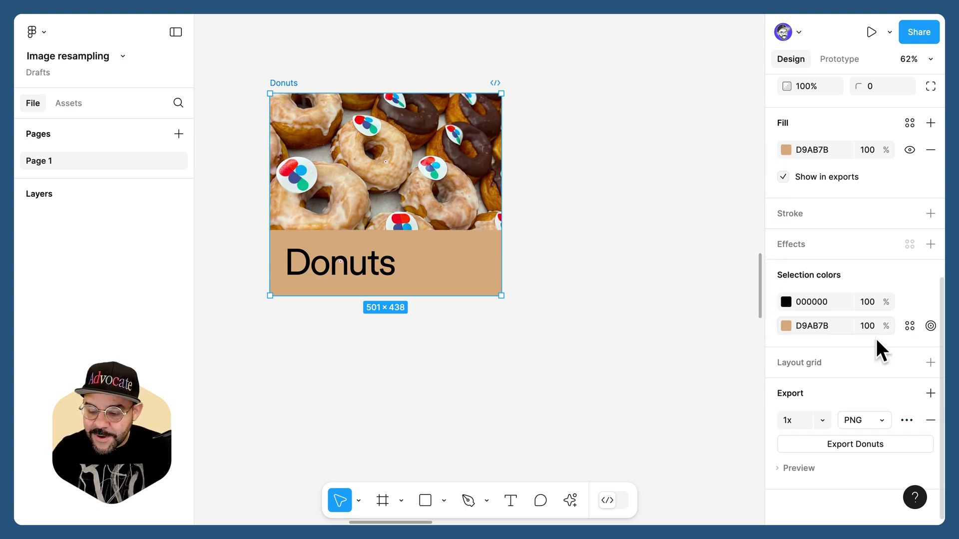
{"action": "left_click", "coordinate": [930, 393]}
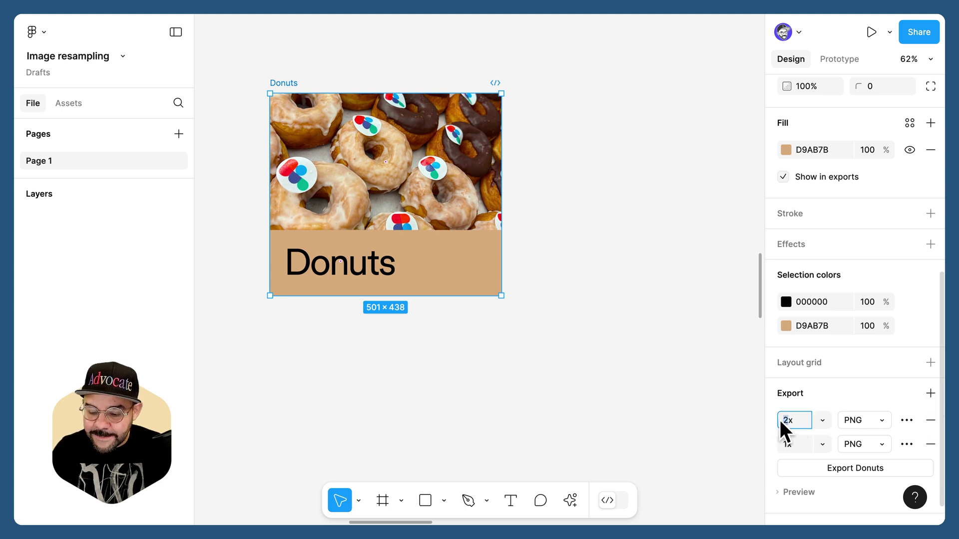
{"action": "key", "text": "Return"}
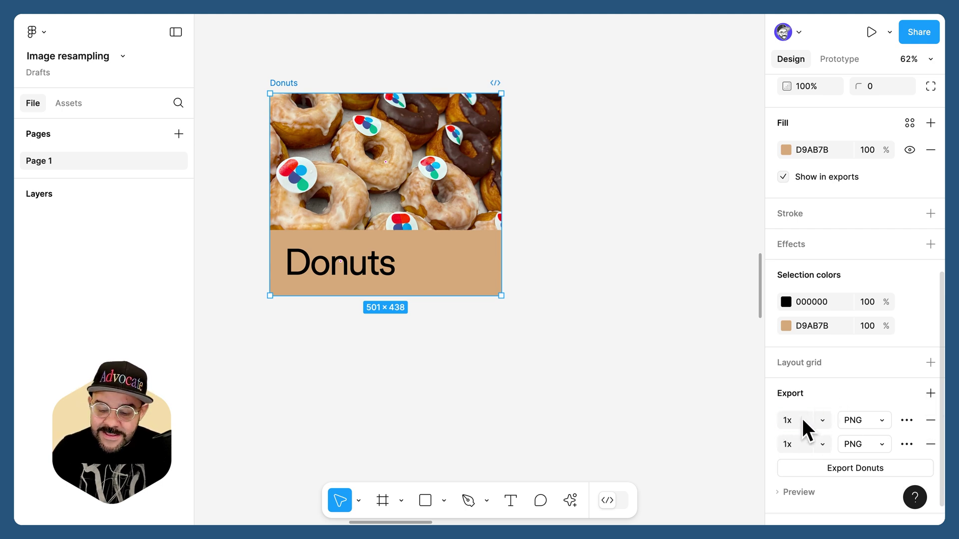
{"action": "left_click", "coordinate": [908, 420]}
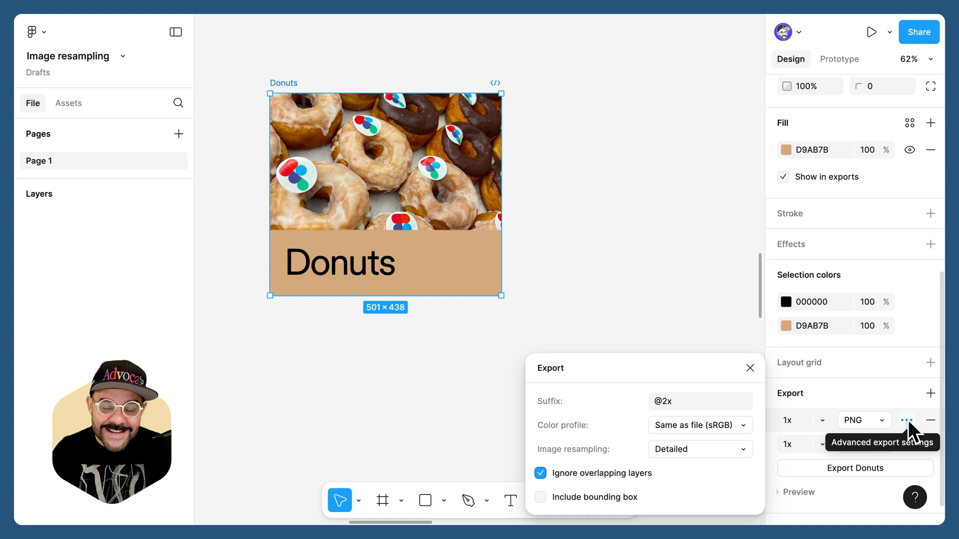
{"action": "left_click_drag", "start_coordinate": [729, 375], "coordinate": [706, 138]}
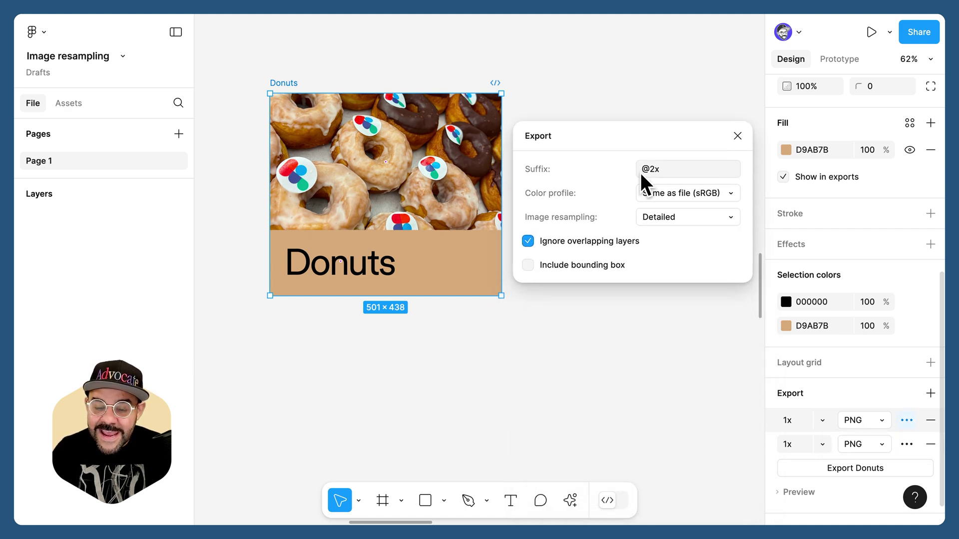
{"action": "left_click_drag", "start_coordinate": [650, 171], "coordinate": [654, 171]}
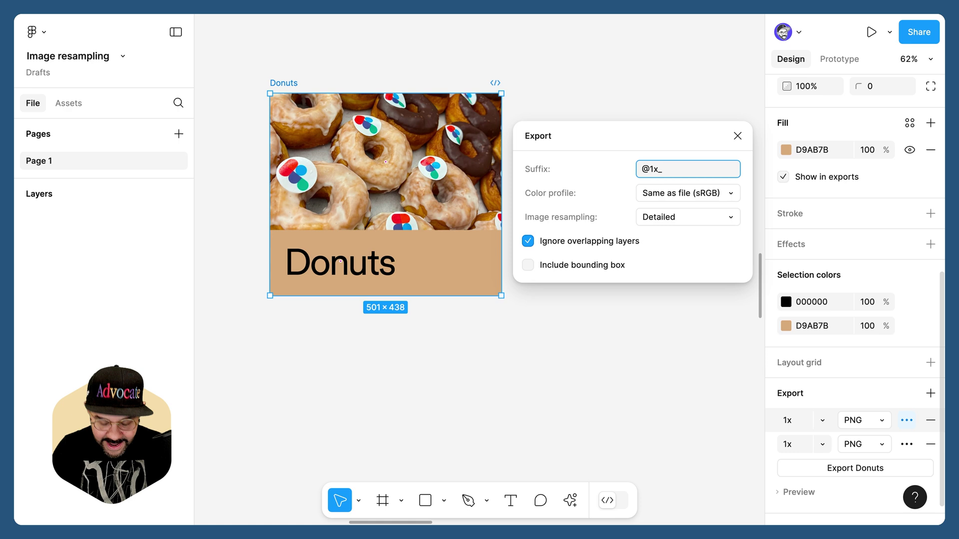
{"action": "type", "text": "basic"}
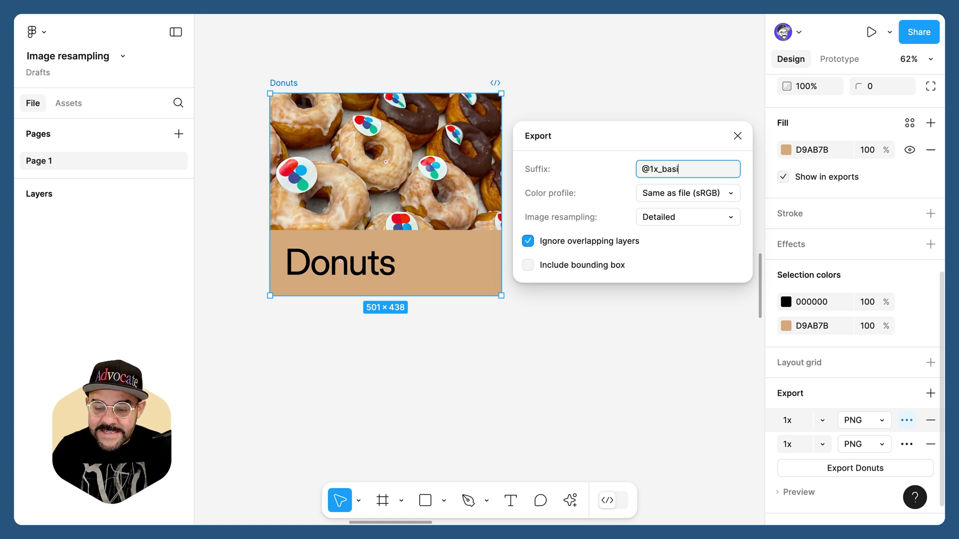
{"action": "left_click", "coordinate": [677, 220]}
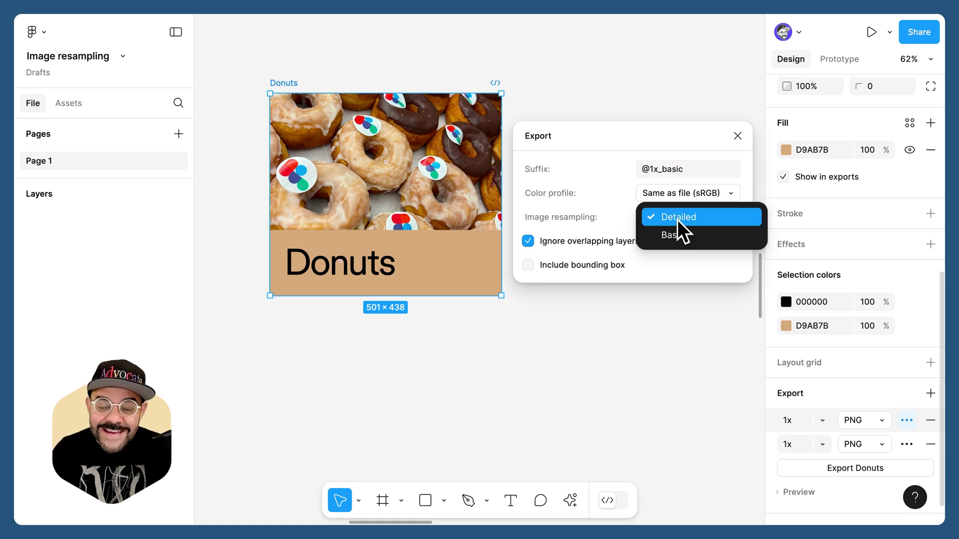
{"action": "left_click", "coordinate": [705, 236]}
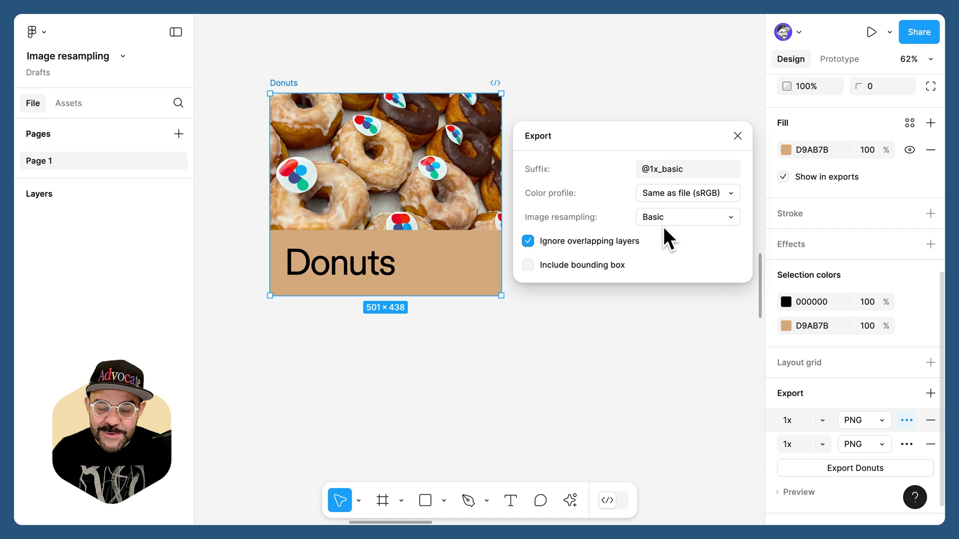
{"action": "left_click", "coordinate": [736, 137]}
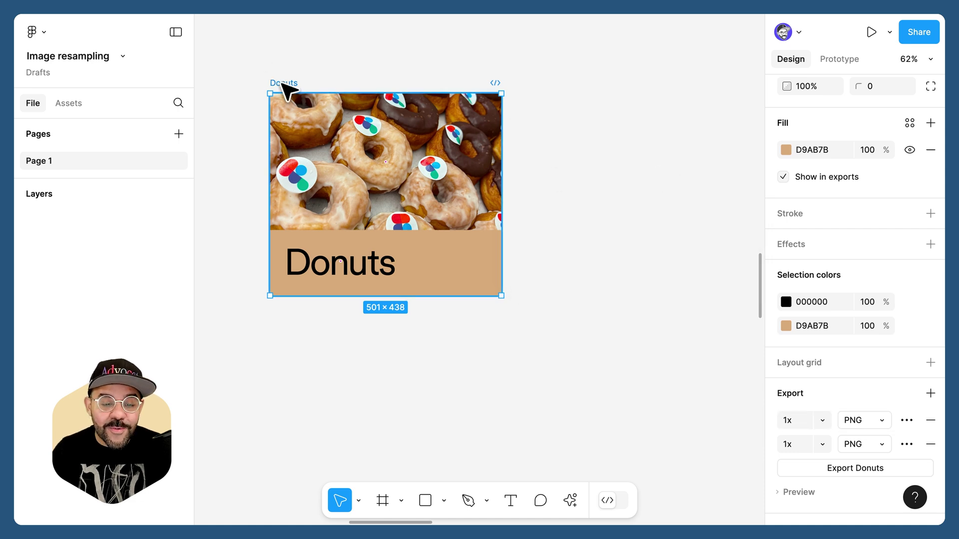
- Export the Donuts frame and place both exported PNGs in a row below it
{"action": "left_click", "coordinate": [856, 468]}
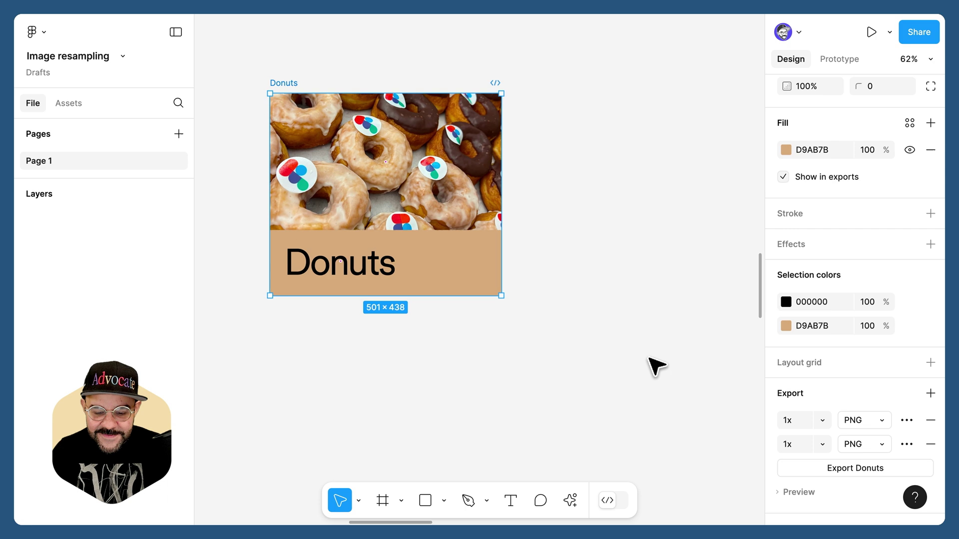
{"action": "left_click_drag", "start_coordinate": [636, 381], "coordinate": [608, 306]}
{"action": "left_click_drag", "start_coordinate": [550, 323], "coordinate": [440, 389]}
{"action": "left_click", "coordinate": [21, 194]}
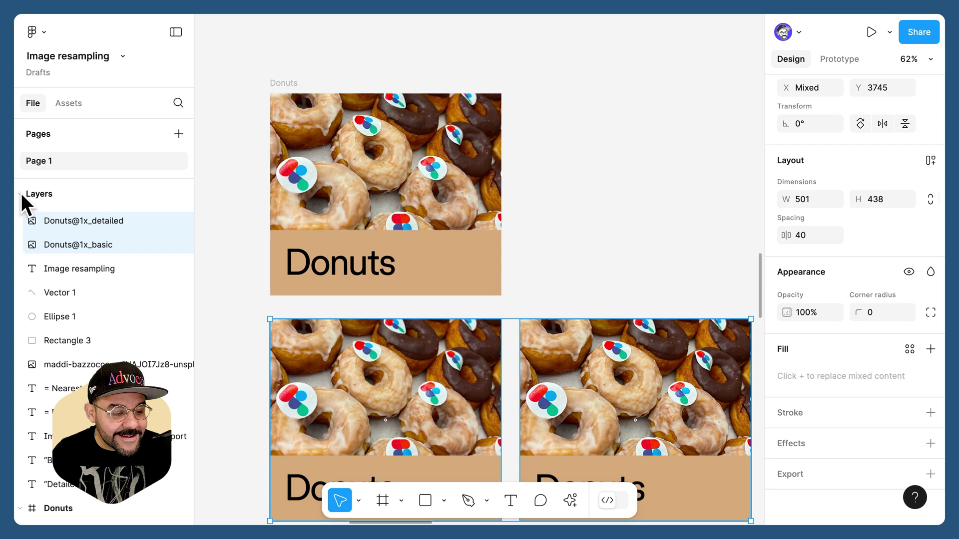
{"action": "left_click", "coordinate": [607, 254]}
{"action": "scroll", "coordinate": [607, 253], "scroll_direction": "down", "scroll_amount": 5}
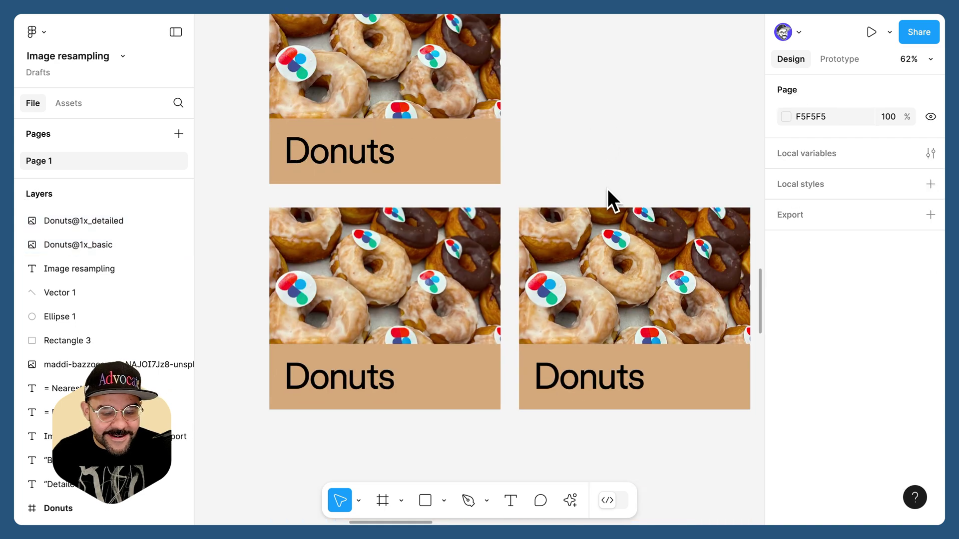
{"action": "left_click", "coordinate": [435, 284]}
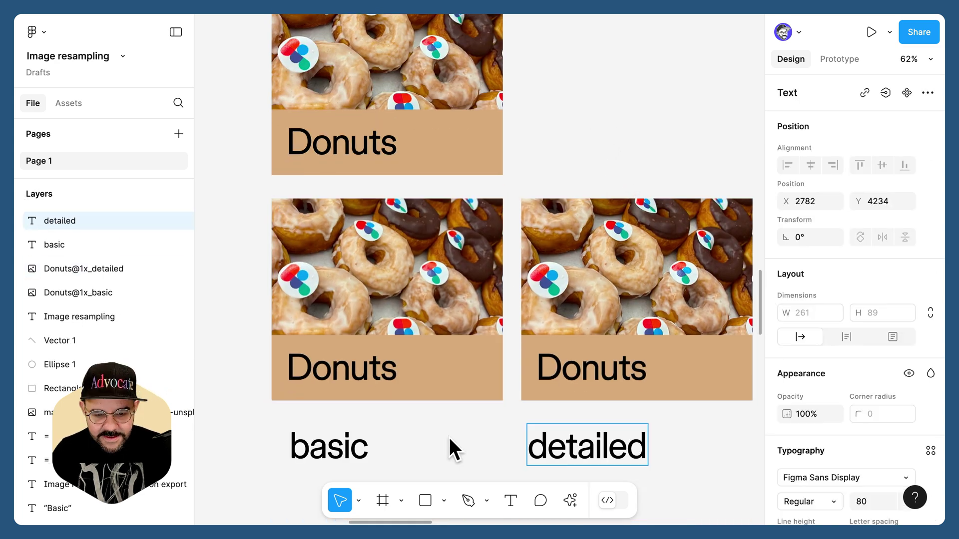
- Zoom and pan to compare the Donuts@1x_basic and Donuts@1x_detailed images
{"action": "left_click", "coordinate": [449, 439]}
{"action": "scroll", "coordinate": [395, 330], "scroll_direction": "up", "scroll_amount": 5}
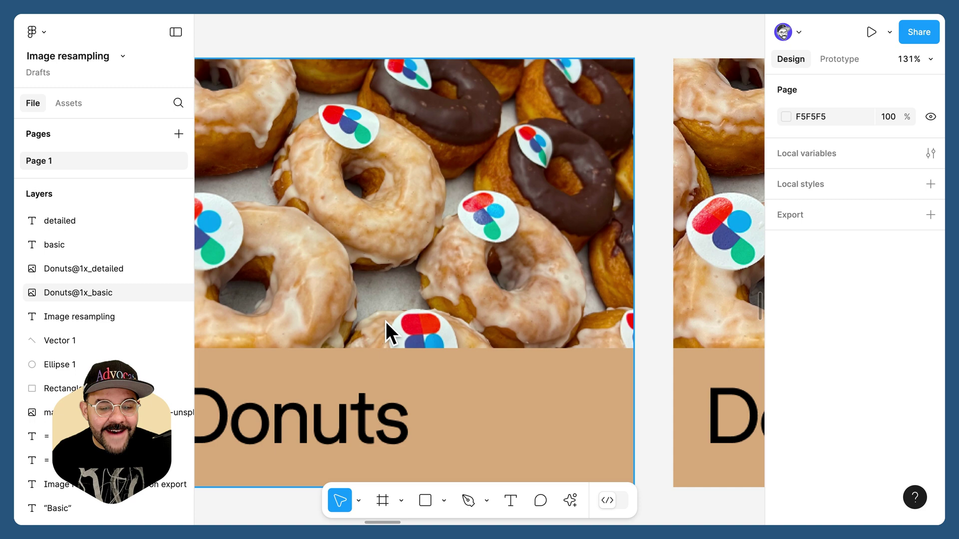
{"action": "scroll", "coordinate": [485, 271], "scroll_direction": "left", "scroll_amount": 3}
{"action": "scroll", "coordinate": [486, 272], "scroll_direction": "up", "scroll_amount": 1}
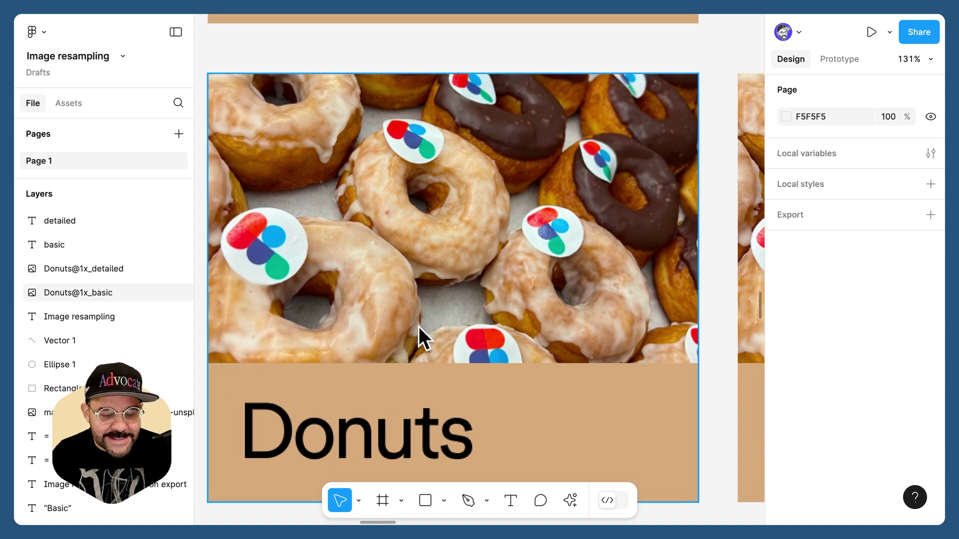
{"action": "scroll", "coordinate": [419, 326], "scroll_direction": "down", "scroll_amount": 5}
{"action": "scroll", "coordinate": [427, 299], "scroll_direction": "down", "scroll_amount": 3}
{"action": "scroll", "coordinate": [430, 349], "scroll_direction": "up", "scroll_amount": 5}
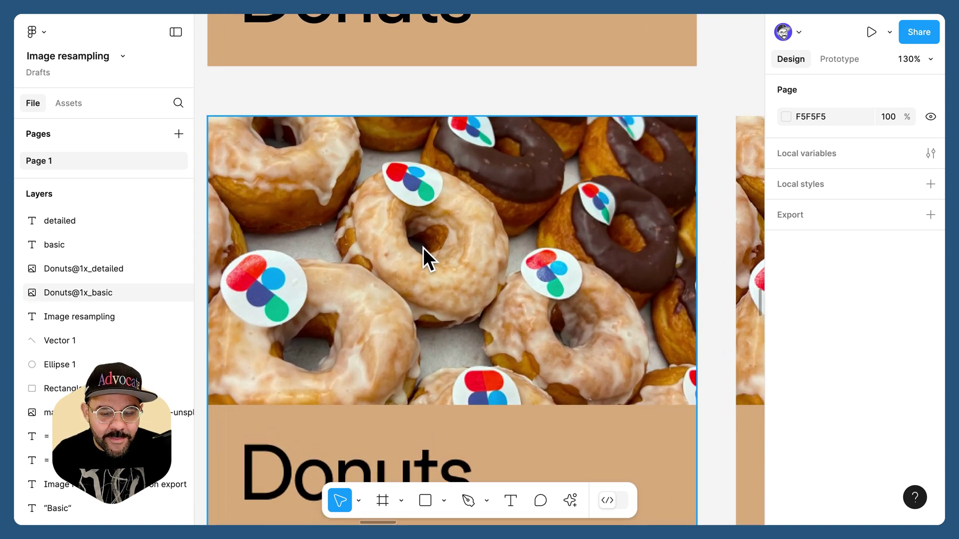
{"action": "scroll", "coordinate": [424, 248], "scroll_direction": "up", "scroll_amount": 1}
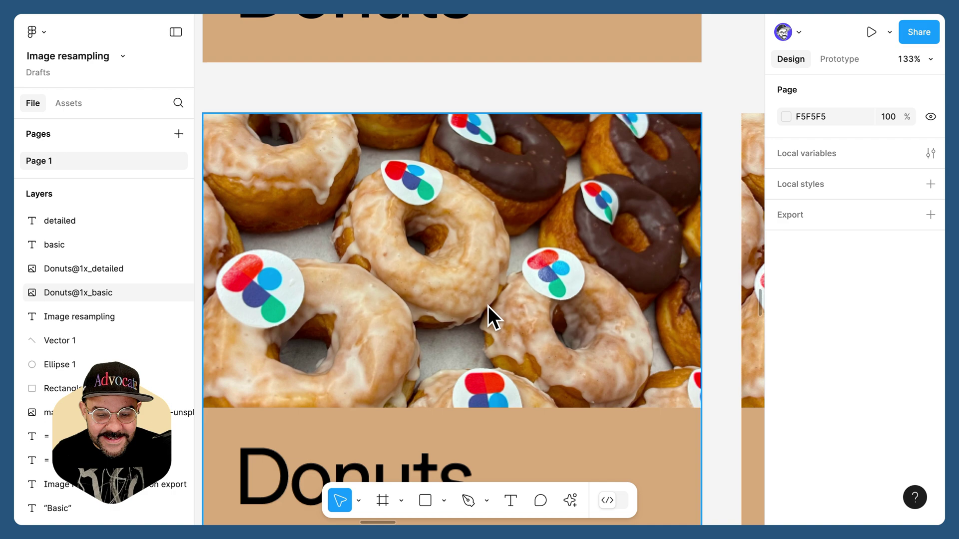
{"action": "scroll", "coordinate": [659, 287], "scroll_direction": "right", "scroll_amount": 5}
{"action": "scroll", "coordinate": [563, 274], "scroll_direction": "left", "scroll_amount": 5}
{"action": "scroll", "coordinate": [477, 261], "scroll_direction": "down", "scroll_amount": 1}
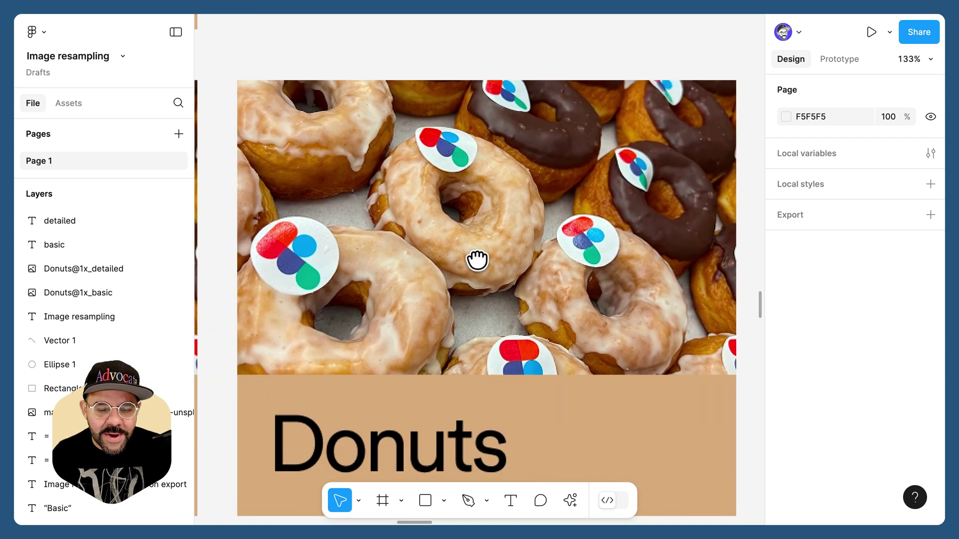
{"action": "scroll", "coordinate": [478, 257], "scroll_direction": "left", "scroll_amount": 1}
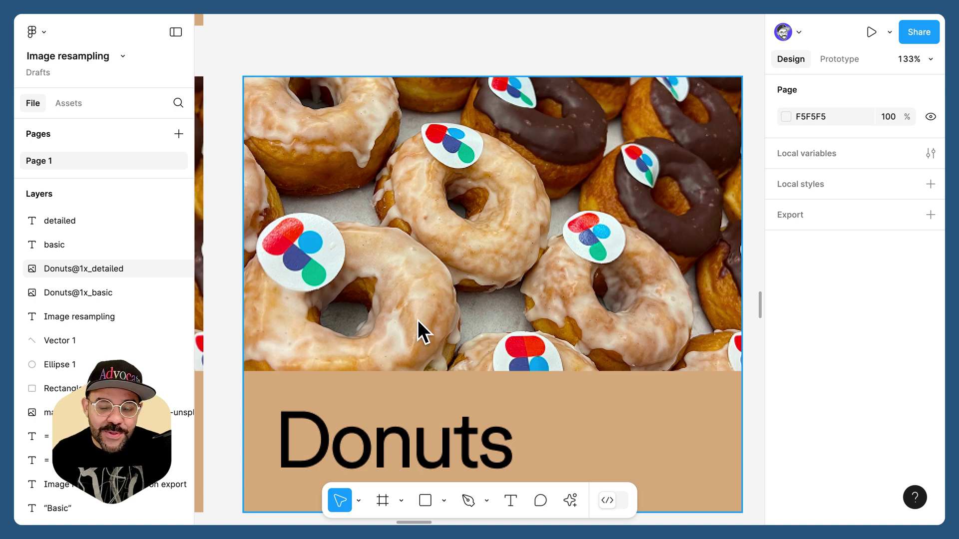
{"action": "scroll", "coordinate": [425, 316], "scroll_direction": "down", "scroll_amount": 10}
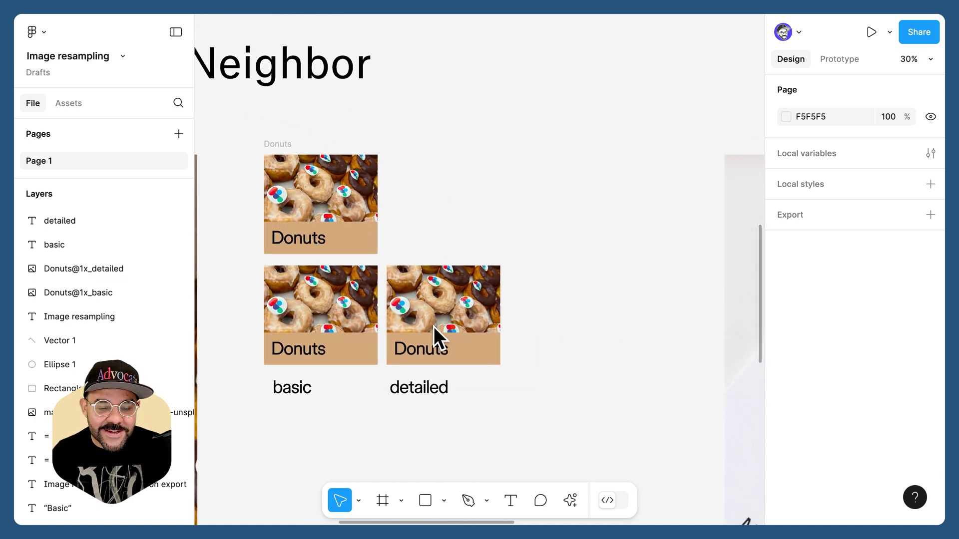
- Pan to the JAN calendar image and select its image fill
{"action": "scroll", "coordinate": [563, 275], "scroll_direction": "right", "scroll_amount": 8}
{"action": "scroll", "coordinate": [550, 259], "scroll_direction": "down", "scroll_amount": 1}
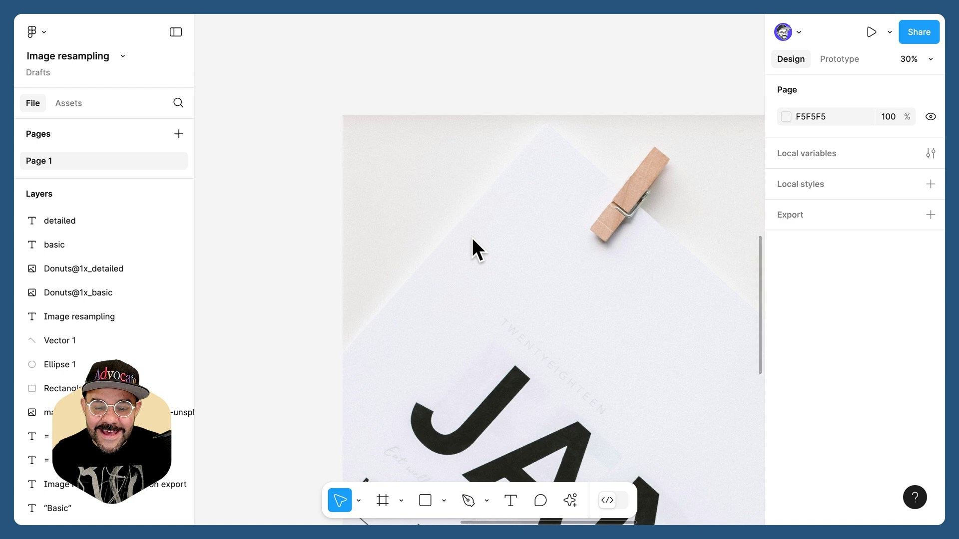
{"action": "scroll", "coordinate": [472, 238], "scroll_direction": "down", "scroll_amount": 5}
{"action": "left_click_drag", "start_coordinate": [484, 257], "coordinate": [354, 129]}
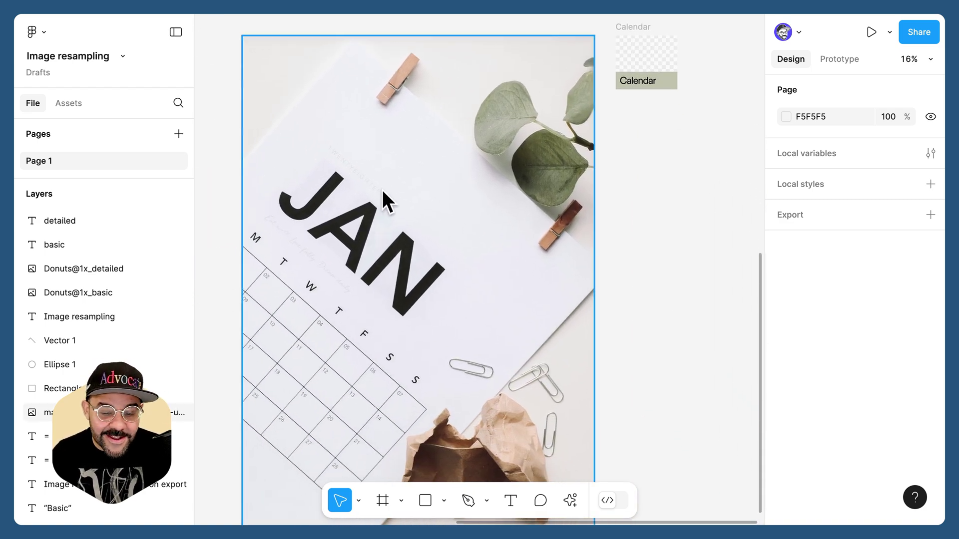
{"action": "left_click", "coordinate": [530, 225]}
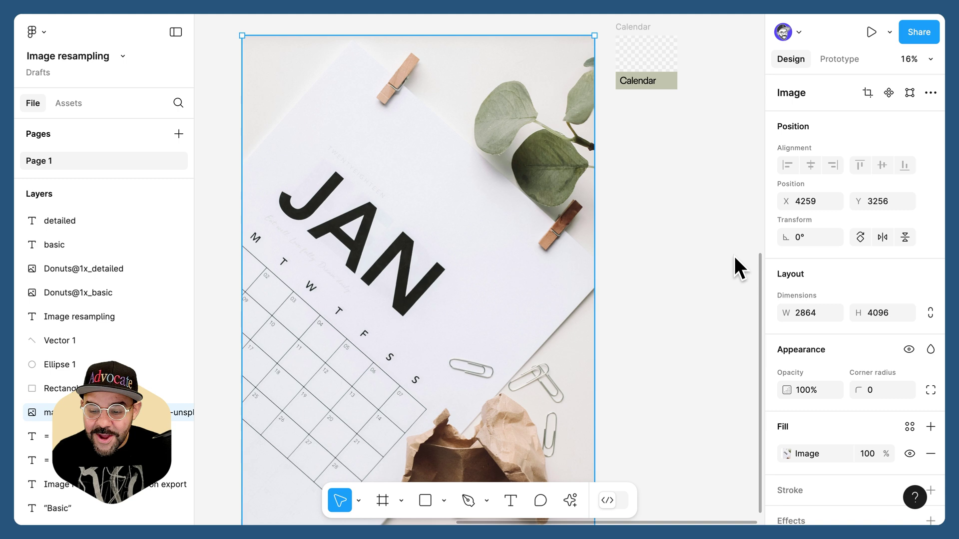
{"action": "left_click", "coordinate": [767, 451]}
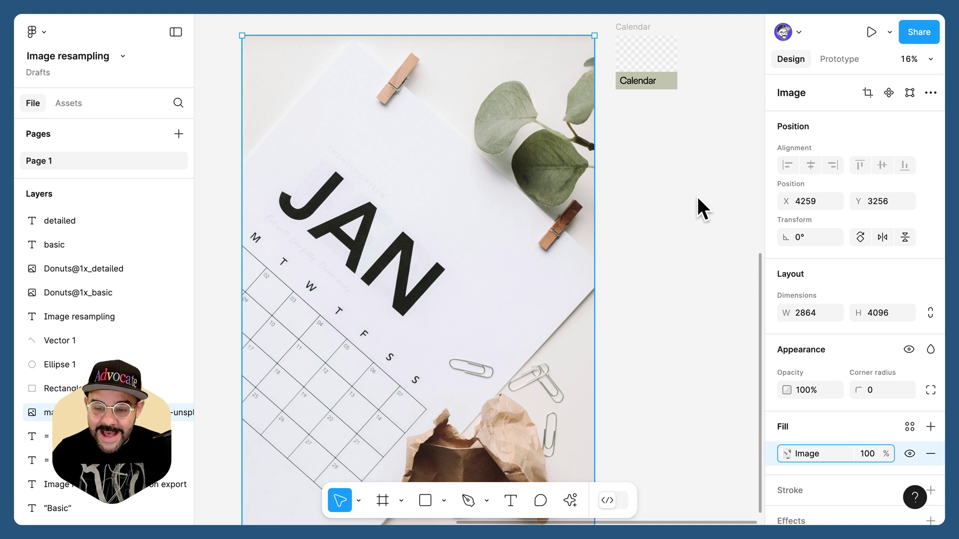
- Zoom to the Calendar frame's image and select the whole Calendar frame
{"action": "left_click", "coordinate": [649, 62]}
{"action": "key", "text": "shift+2"}
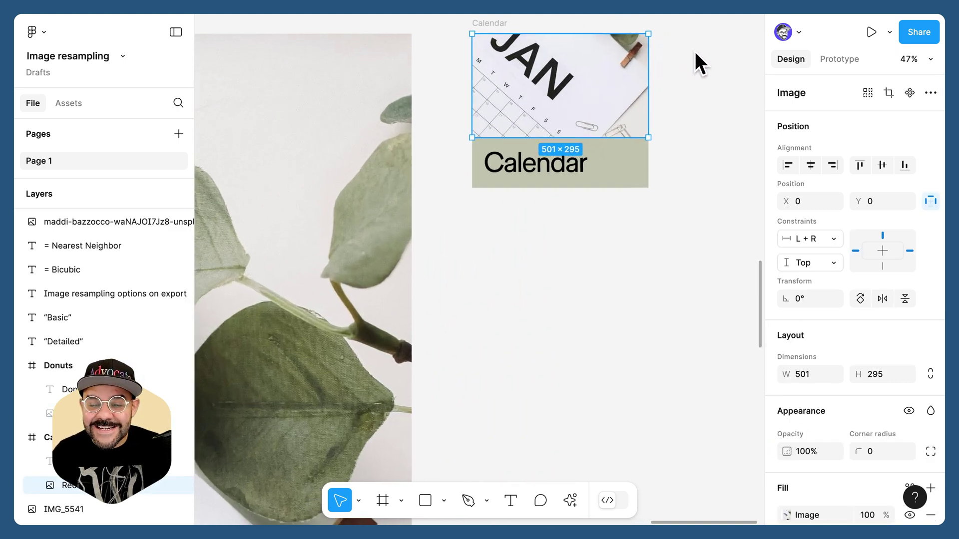
{"action": "scroll", "coordinate": [694, 51], "scroll_direction": "up", "scroll_amount": 3, "text": "ctrl"}
{"action": "left_click_drag", "start_coordinate": [693, 62], "coordinate": [577, 122]}
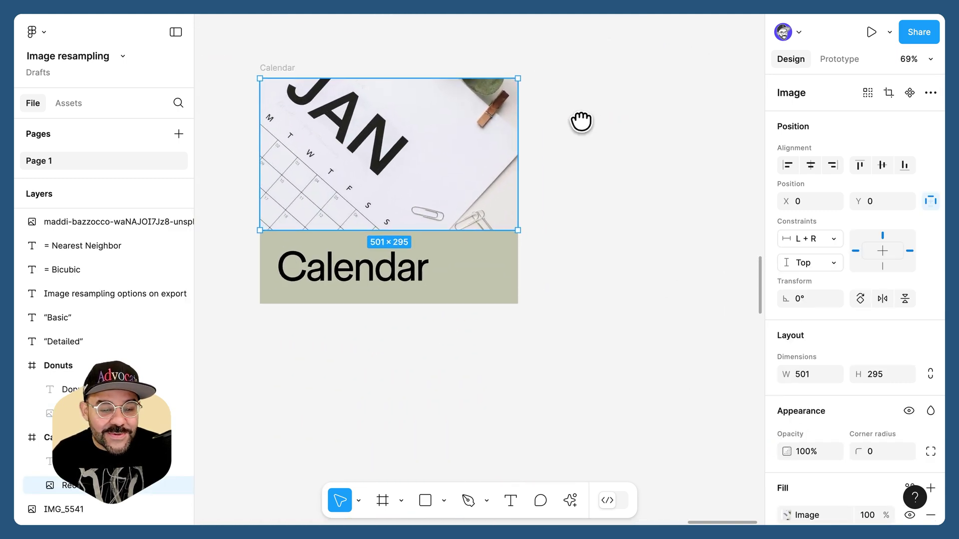
{"action": "left_click", "coordinate": [288, 64]}
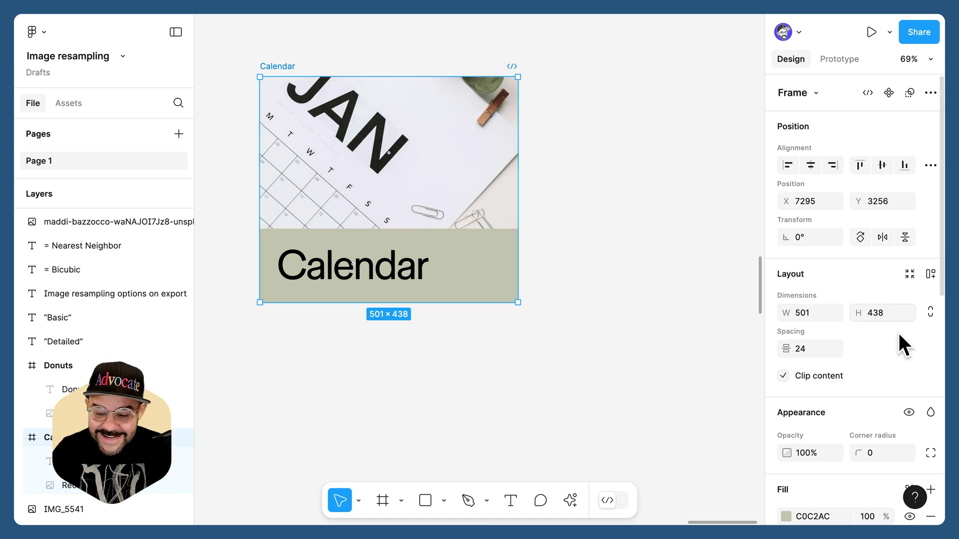
- Check that the Calendar frame's two exports use Detailed and Basic resampling
{"action": "scroll", "coordinate": [849, 372], "scroll_direction": "down", "scroll_amount": 8}
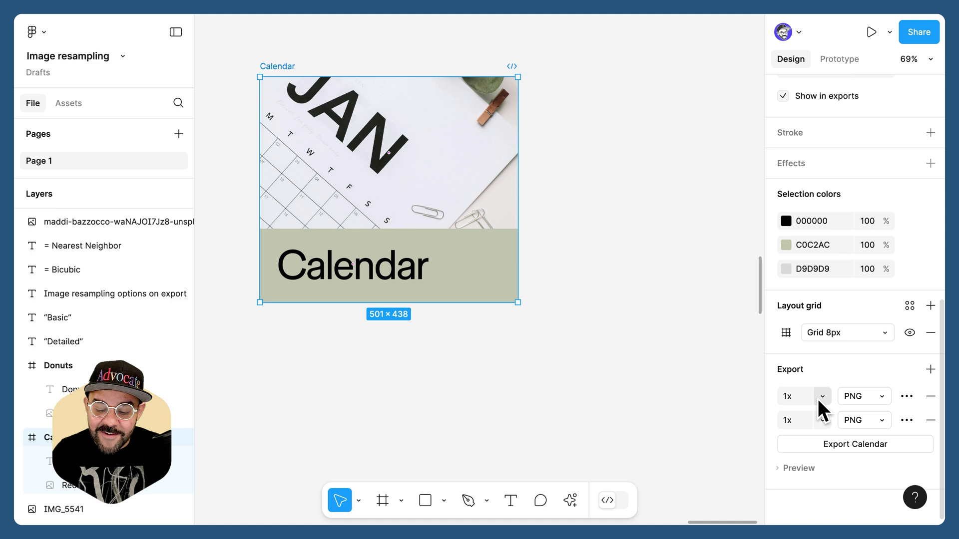
{"action": "left_click", "coordinate": [907, 396]}
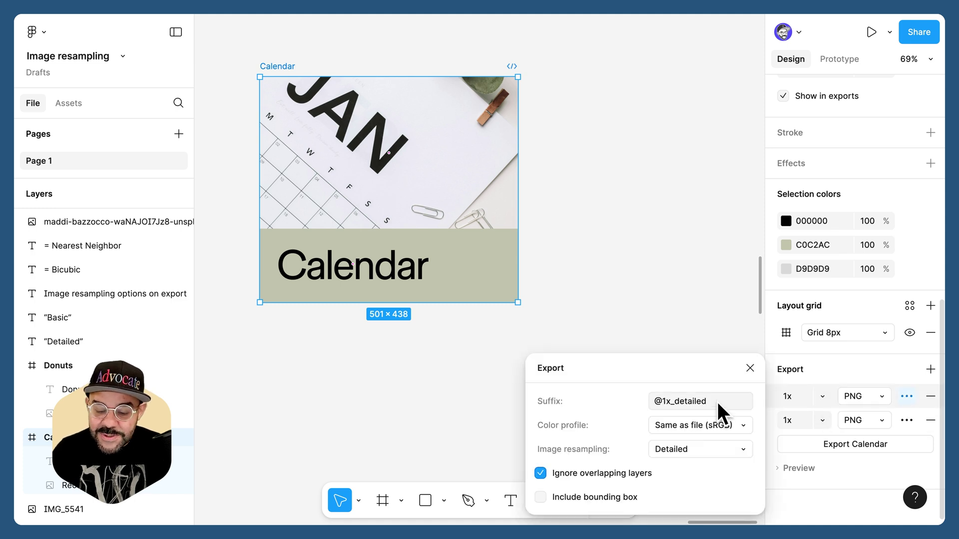
{"action": "left_click", "coordinate": [750, 368]}
{"action": "left_click", "coordinate": [907, 420]}
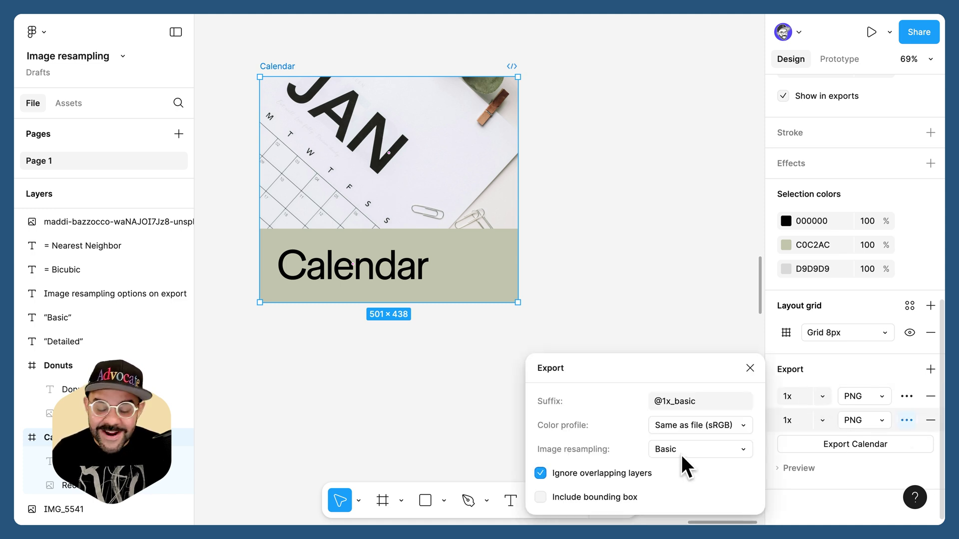
{"action": "left_click", "coordinate": [750, 368]}
- Export the Calendar frame's two 1x PNGs and save them to Downloads
{"action": "left_click", "coordinate": [598, 322]}
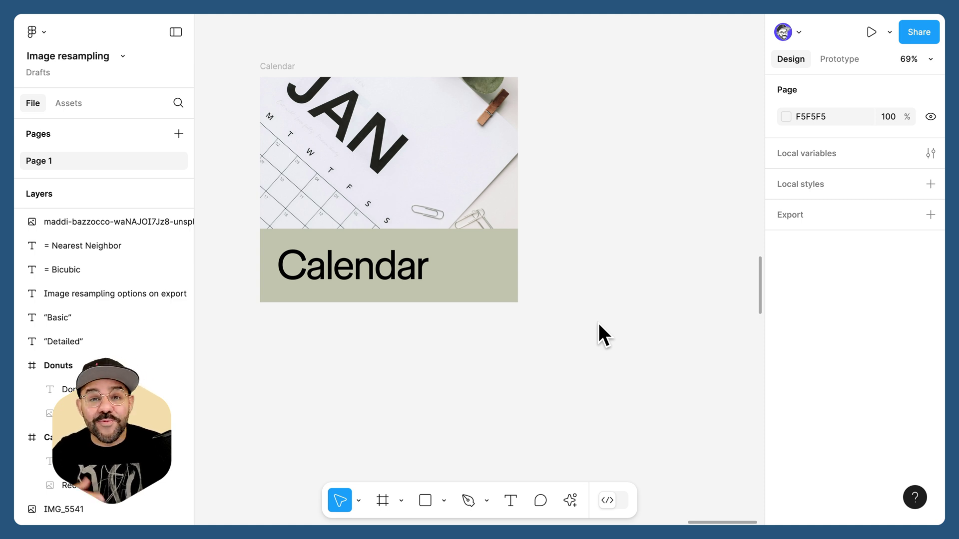
{"action": "left_click", "coordinate": [274, 65]}
{"action": "scroll", "coordinate": [804, 359], "scroll_direction": "down", "scroll_amount": 10}
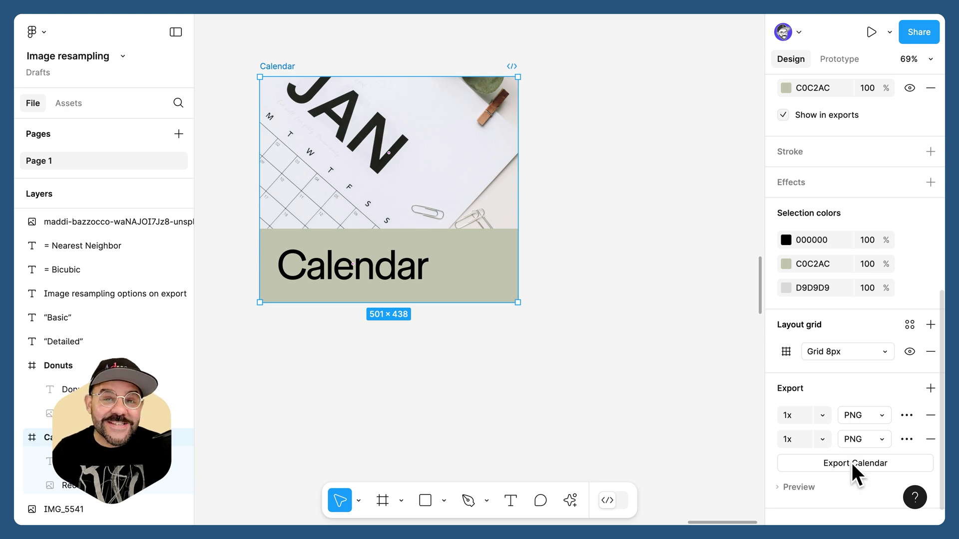
{"action": "left_click", "coordinate": [852, 462]}
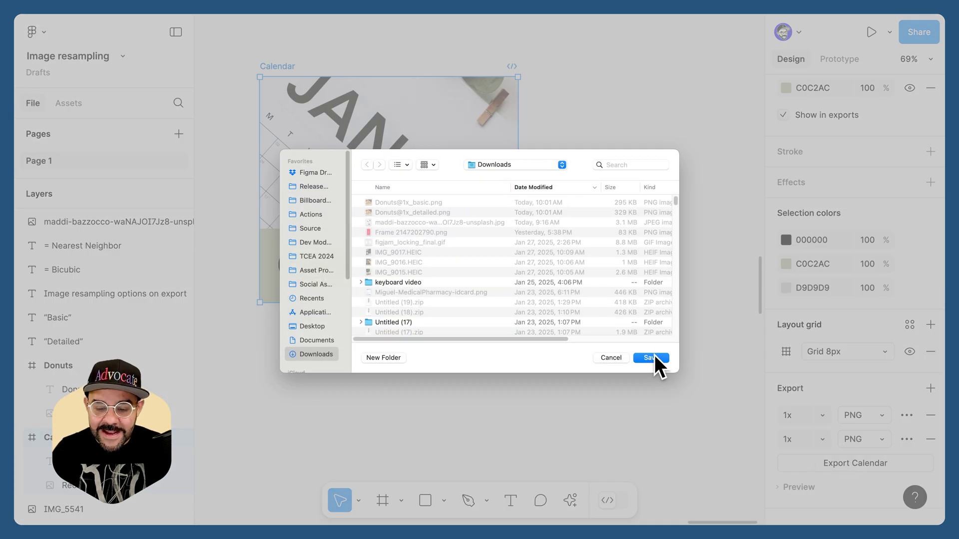
{"action": "left_click", "coordinate": [650, 358]}
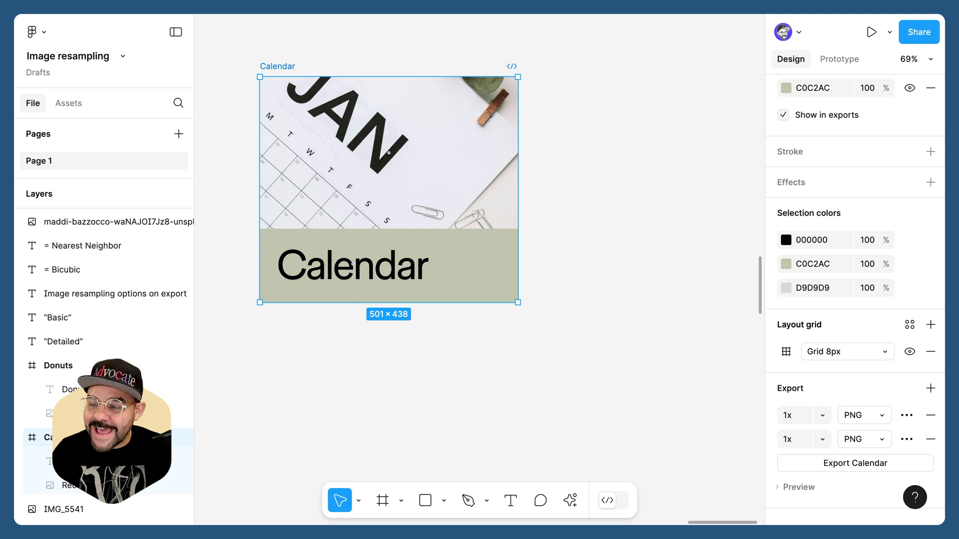
- Paste the two exported Calendar images and move them below the original frame
{"action": "key", "text": "ctrl+v"}
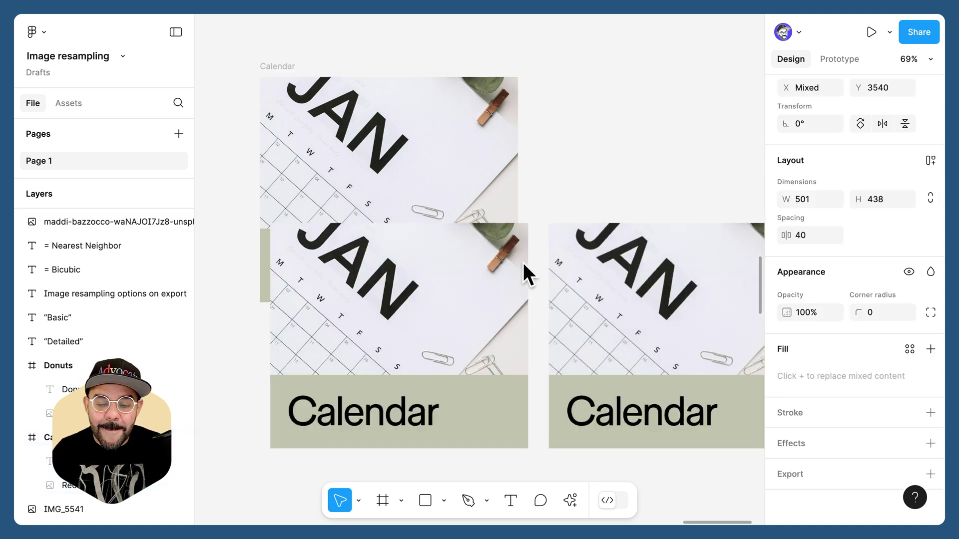
{"action": "left_click_drag", "start_coordinate": [437, 290], "coordinate": [425, 396]}
{"action": "left_click", "coordinate": [604, 206]}
{"action": "scroll", "coordinate": [565, 247], "scroll_direction": "down", "scroll_amount": 5}
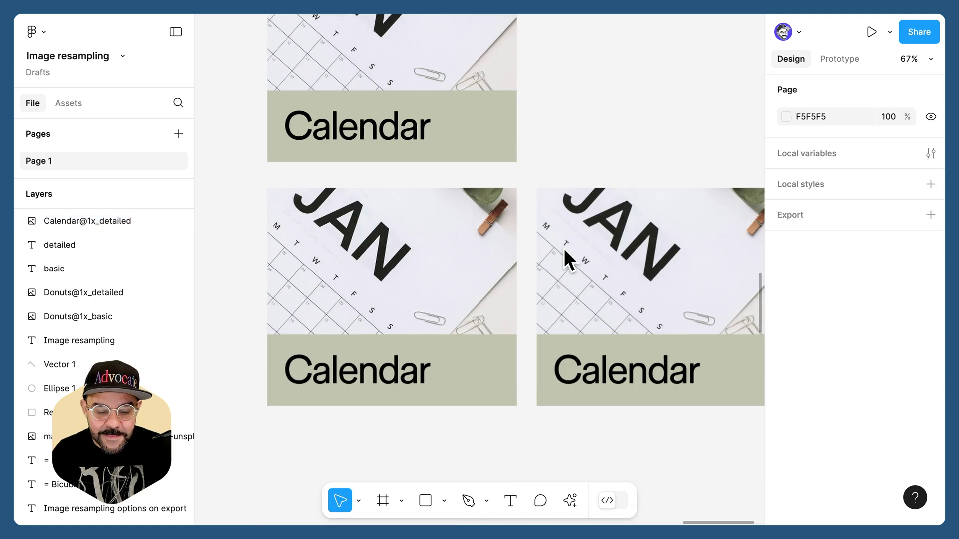
{"action": "left_click", "coordinate": [394, 274]}
- Zoom into the Calendar@1x_detailed grid and compare it with the basic image
{"action": "scroll", "coordinate": [343, 236], "scroll_direction": "up", "scroll_amount": 5}
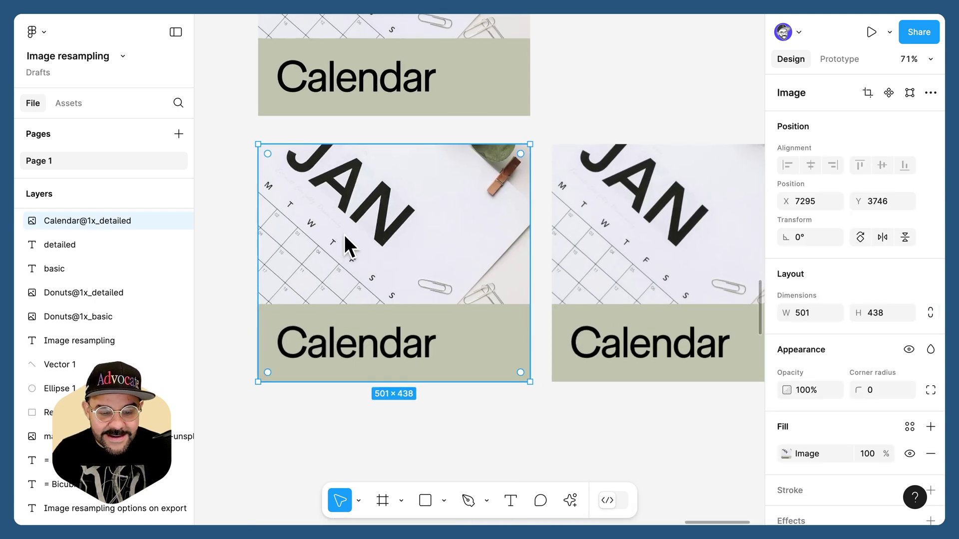
{"action": "left_click_drag", "start_coordinate": [362, 228], "coordinate": [425, 235]}
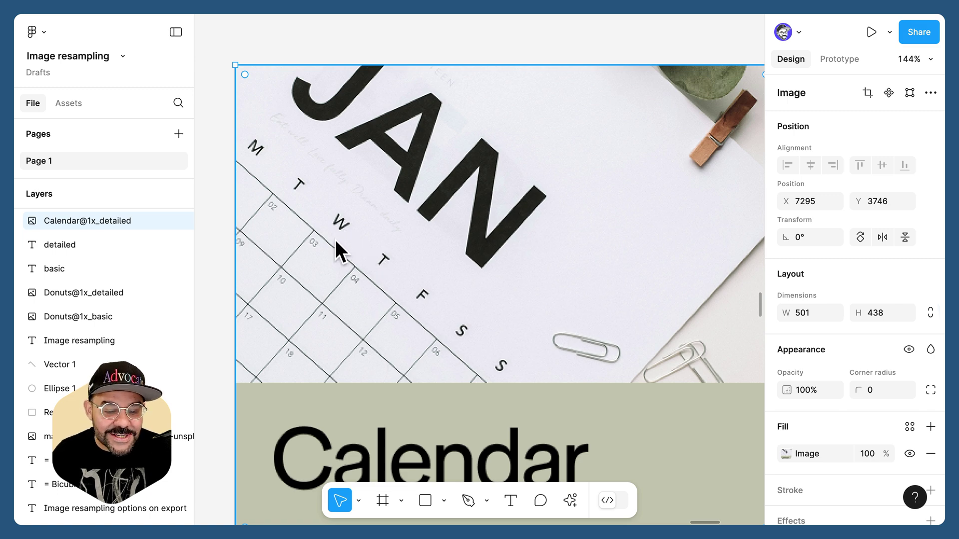
{"action": "scroll", "coordinate": [289, 265], "scroll_direction": "down", "scroll_amount": 4}
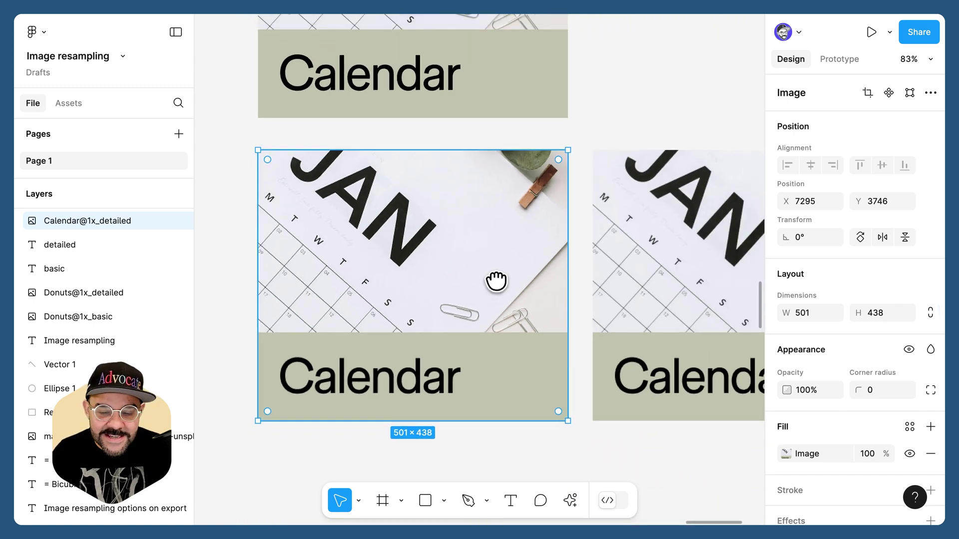
{"action": "scroll", "coordinate": [529, 265], "scroll_direction": "right", "scroll_amount": 4}
{"action": "scroll", "coordinate": [521, 246], "scroll_direction": "up", "scroll_amount": 4}
{"action": "scroll", "coordinate": [521, 247], "scroll_direction": "up", "scroll_amount": 2}
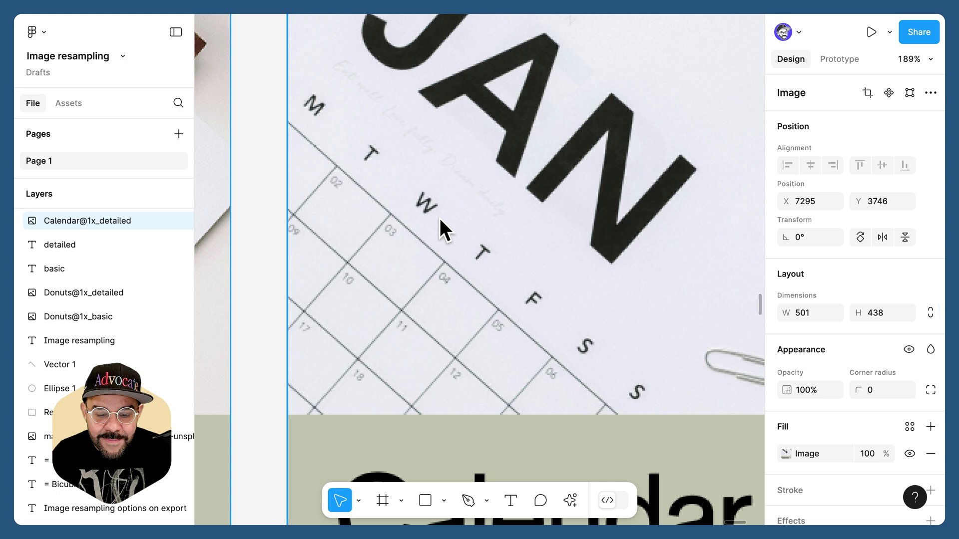
{"action": "scroll", "coordinate": [436, 211], "scroll_direction": "up", "scroll_amount": 1}
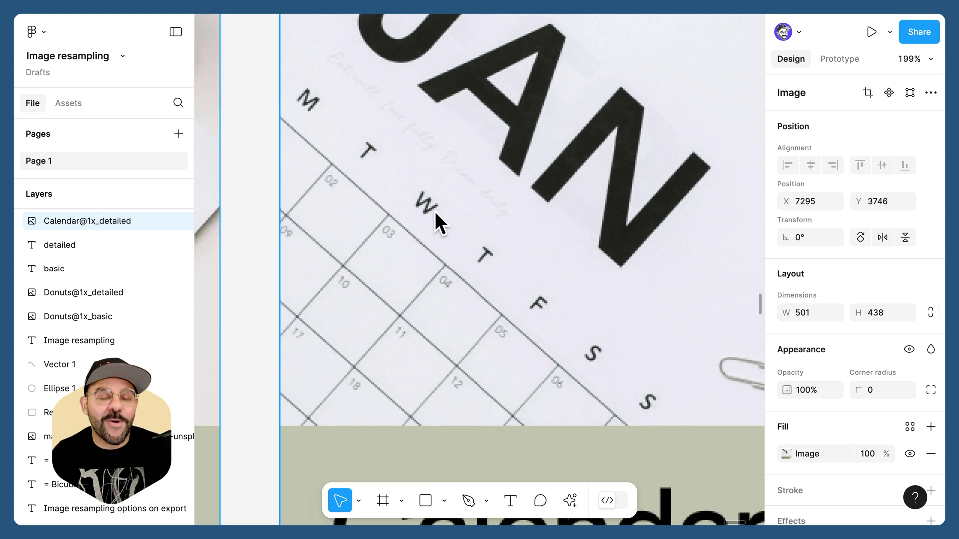
{"action": "scroll", "coordinate": [435, 213], "scroll_direction": "down", "scroll_amount": 6}
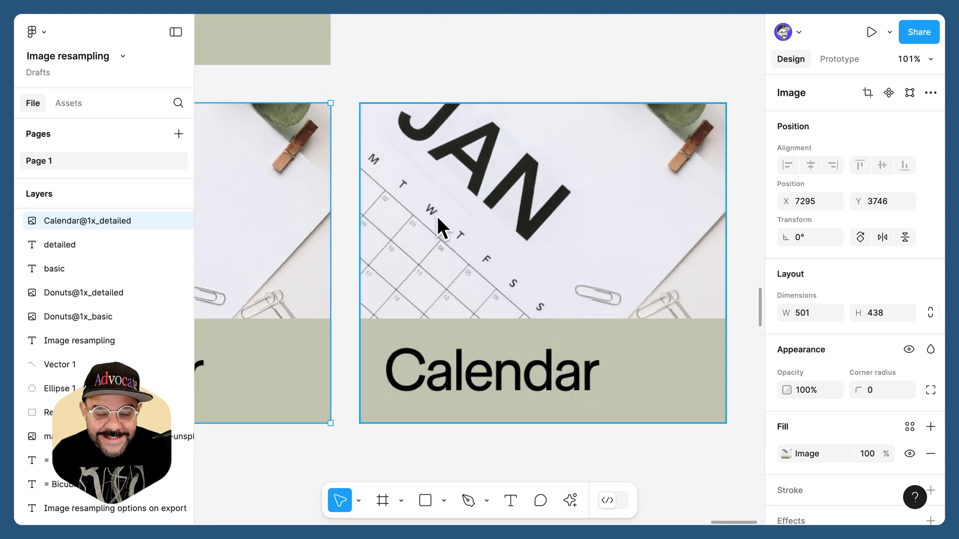
{"action": "left_click_drag", "start_coordinate": [432, 223], "coordinate": [538, 260]}
{"action": "scroll", "coordinate": [575, 241], "scroll_direction": "down", "scroll_amount": 3}
{"action": "scroll", "coordinate": [505, 368], "scroll_direction": "down", "scroll_amount": 2}
{"action": "scroll", "coordinate": [511, 370], "scroll_direction": "right", "scroll_amount": 1}
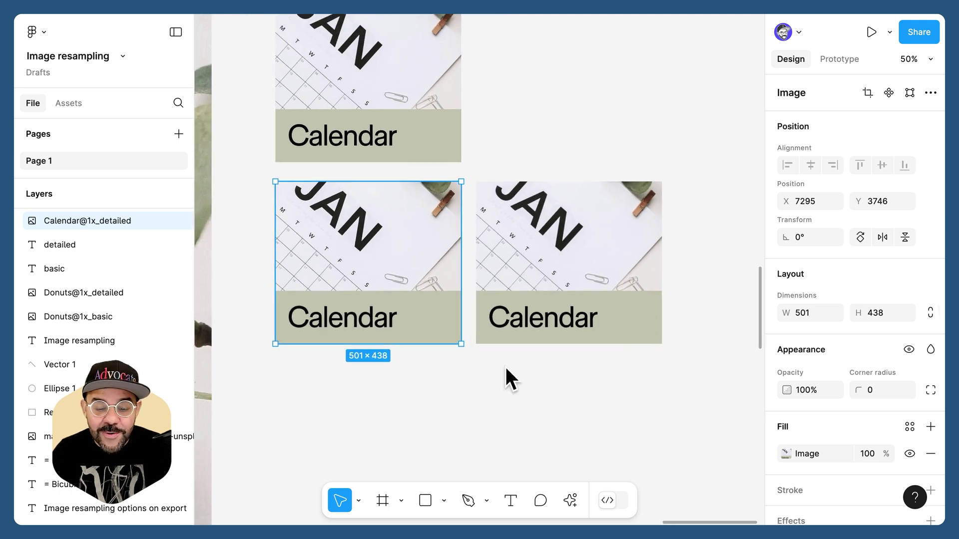
{"action": "left_click", "coordinate": [519, 386]}
{"action": "left_click_drag", "start_coordinate": [519, 386], "coordinate": [528, 438]}
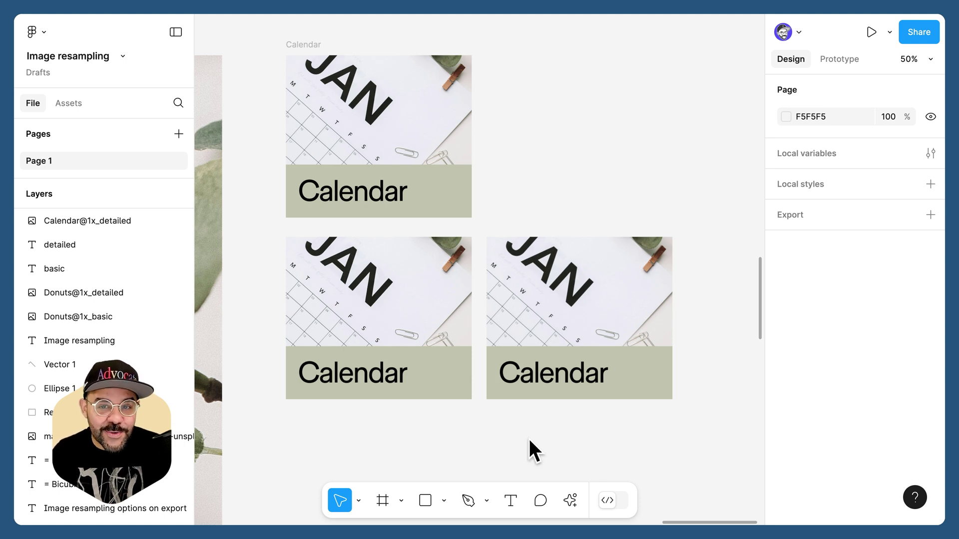
{"action": "scroll", "coordinate": [612, 196], "scroll_direction": "down", "scroll_amount": 5}
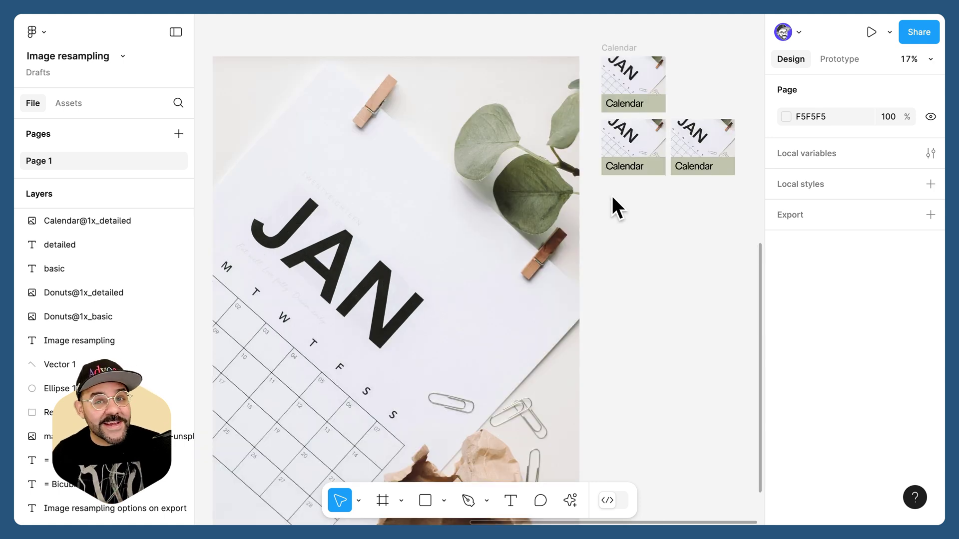